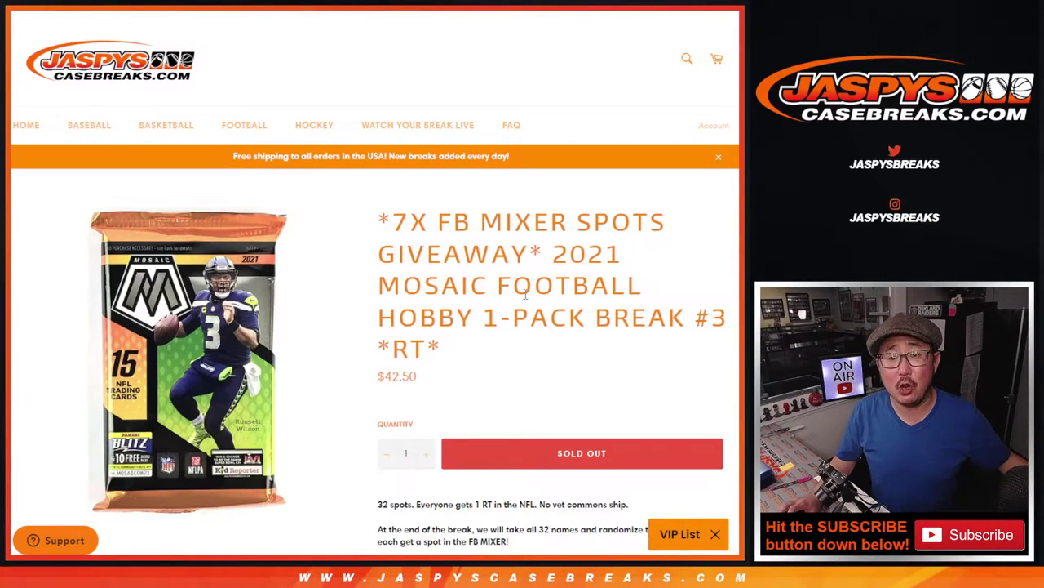
# Step: Review the break listing's title and giveaway terms, and the six placeholder entries in A27:A32 of the names spreadsheet
pyautogui.moveTo(551, 253); pyautogui.dragTo(563, 346)
pyautogui.click(563, 346)
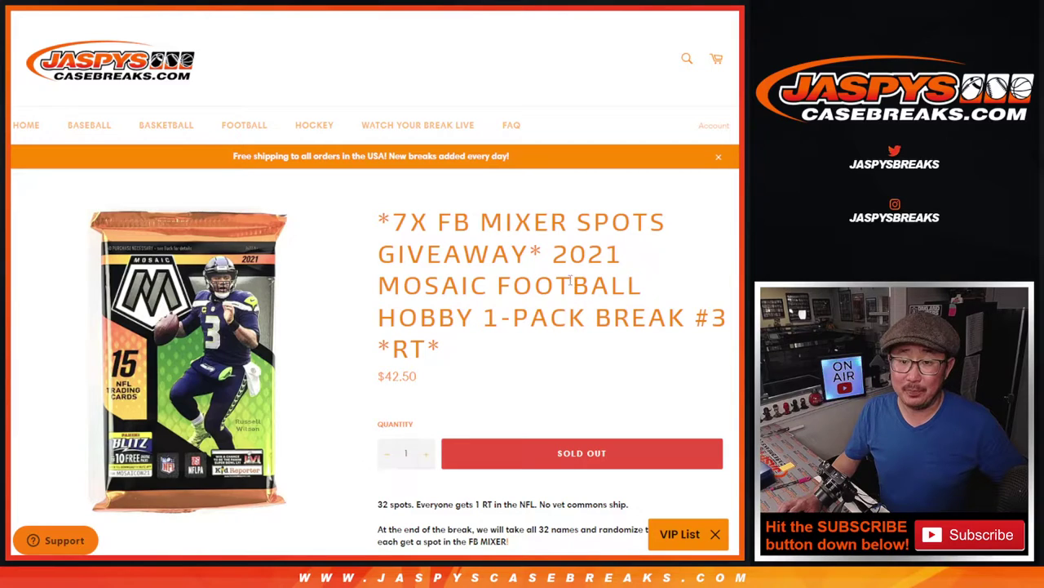
pyautogui.moveTo(532, 256); pyautogui.dragTo(392, 222)
pyautogui.click(461, 236)
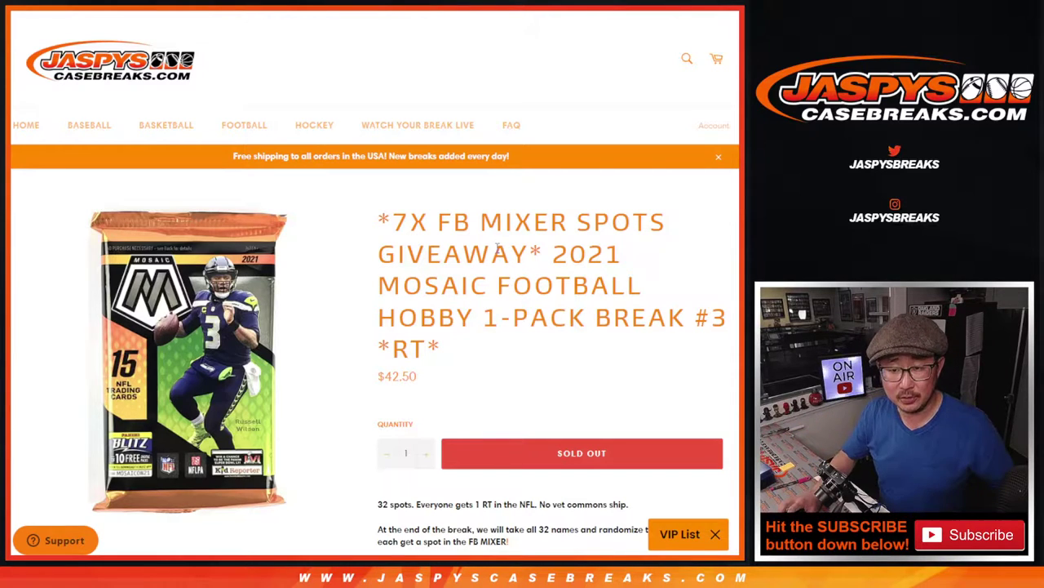
pyautogui.scroll(-3, 500, 326)
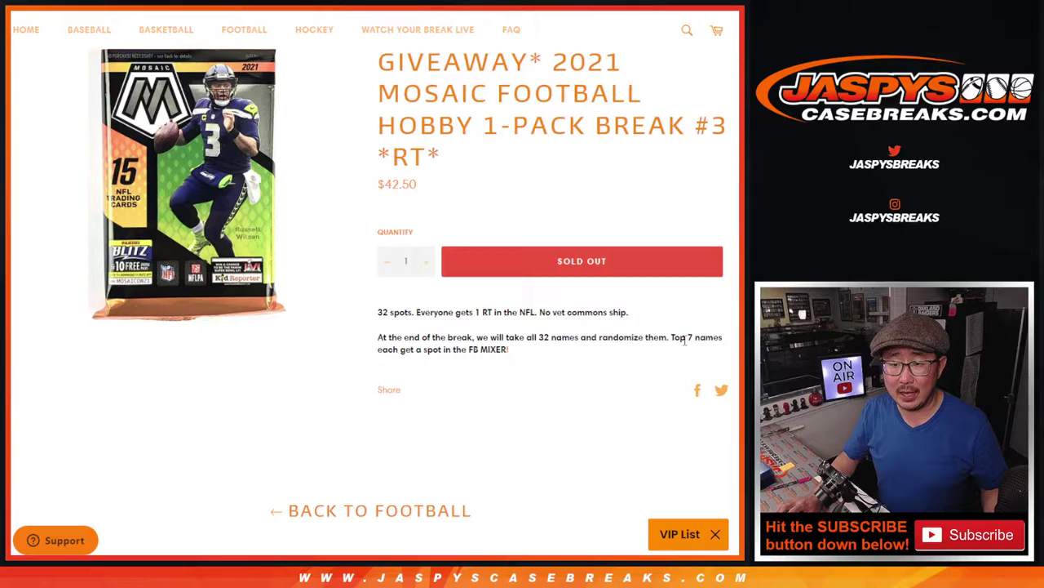
pyautogui.scroll(3, 621, 314)
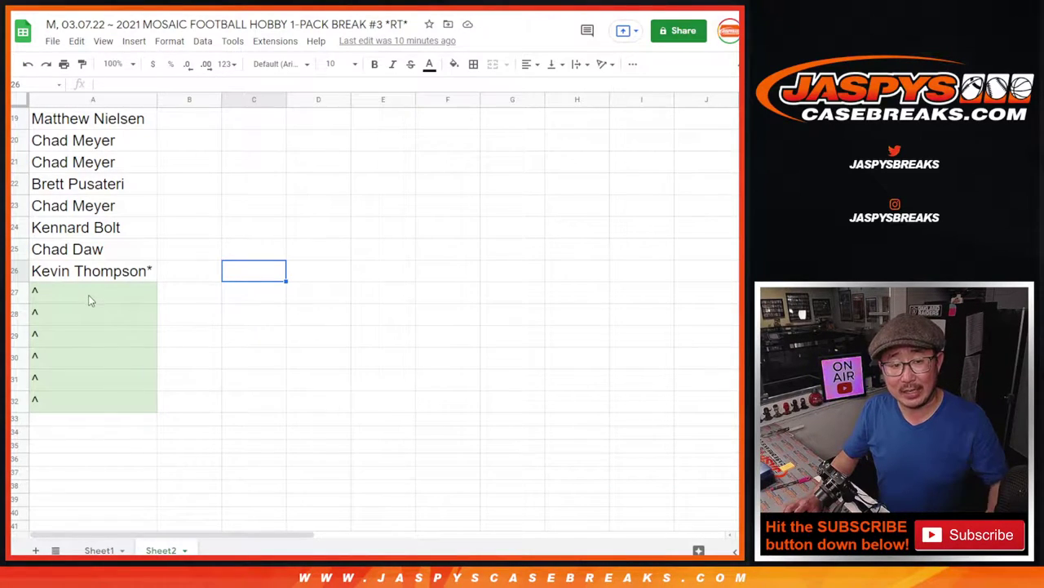
pyautogui.moveTo(90, 301); pyautogui.dragTo(90, 408)
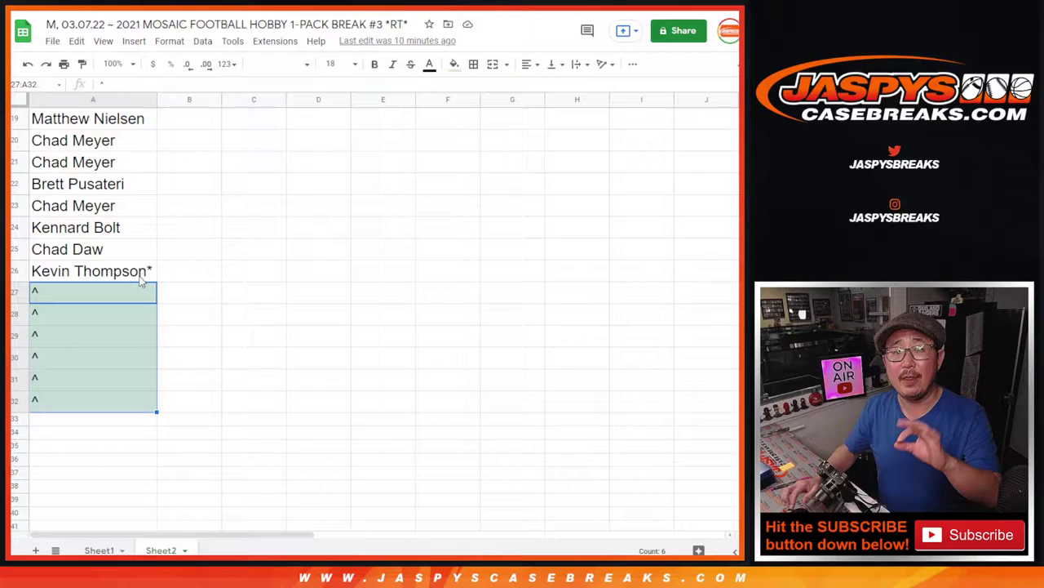
pyautogui.hotkey('ctrl', 'Tab')
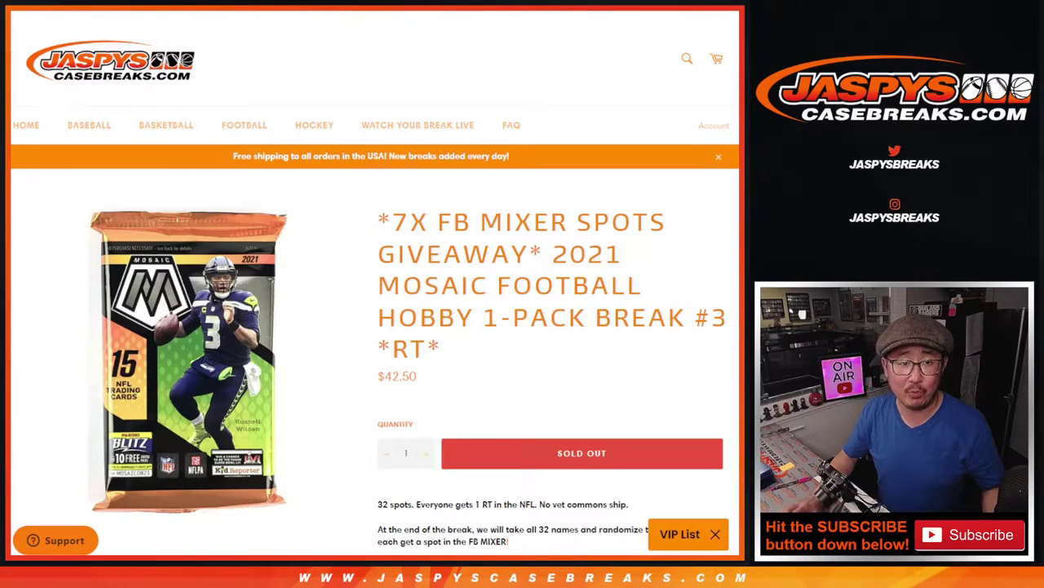
pyautogui.moveTo(397, 220); pyautogui.dragTo(529, 255)
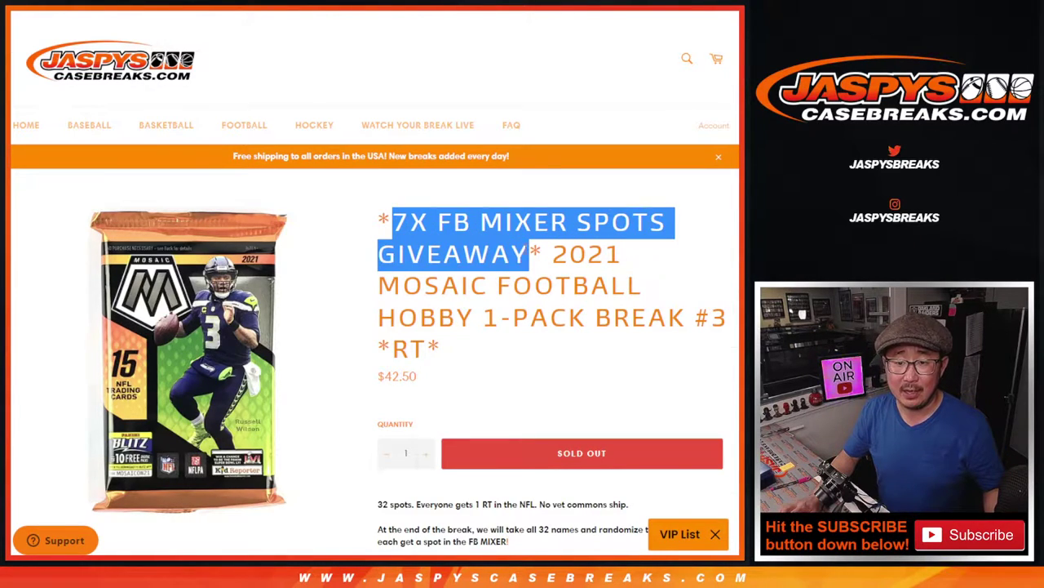
pyautogui.click(571, 278)
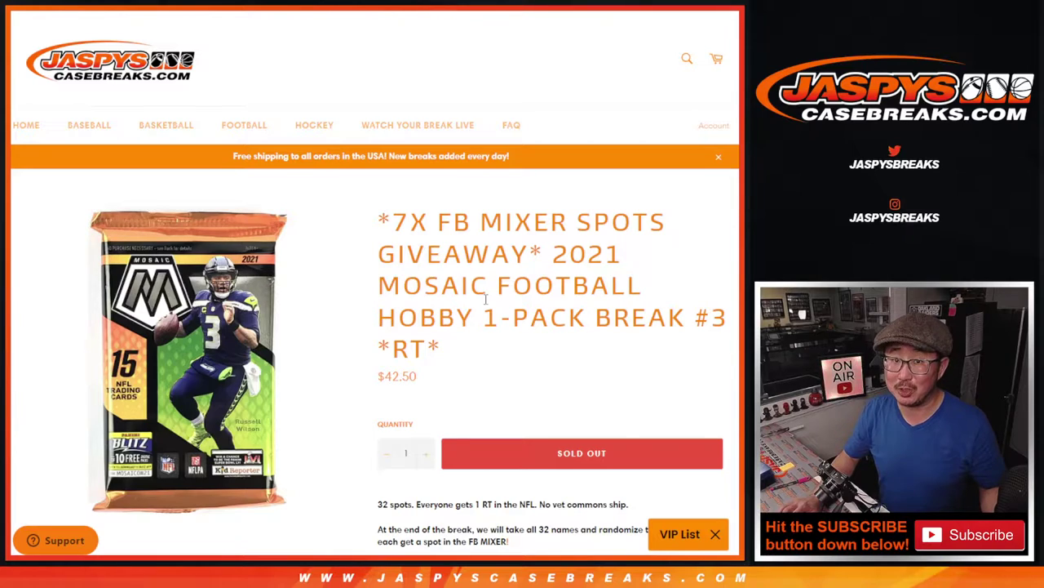
pyautogui.moveTo(633, 317); pyautogui.dragTo(712, 316)
pyautogui.click(713, 311)
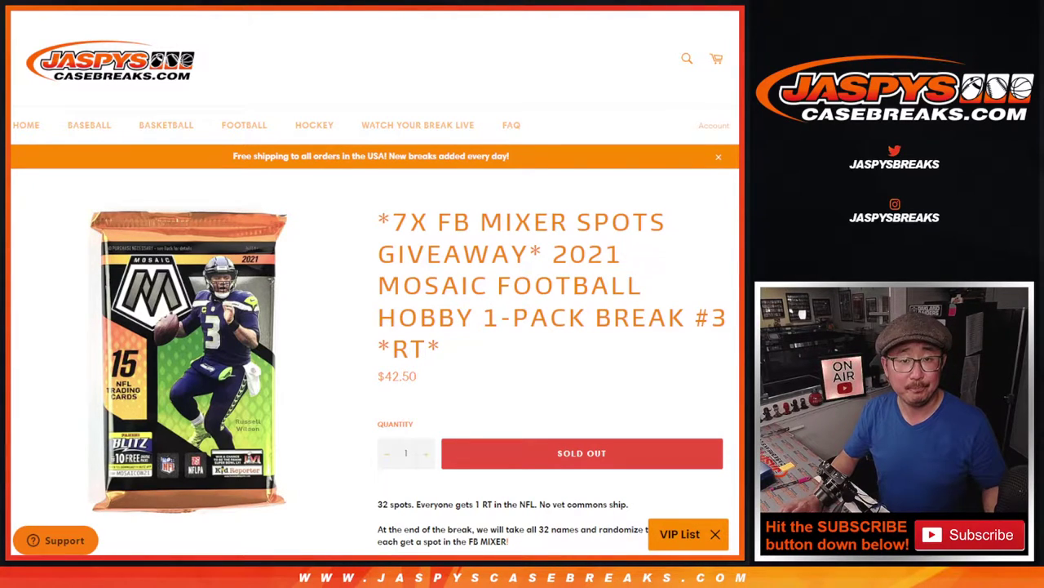
# Step: Copy the customer names in A1:A26 of Sheet2 into the RANDOM.ORG List Randomizer form
pyautogui.hotkey('ctrl', 'Tab')
pyautogui.click(115, 273)
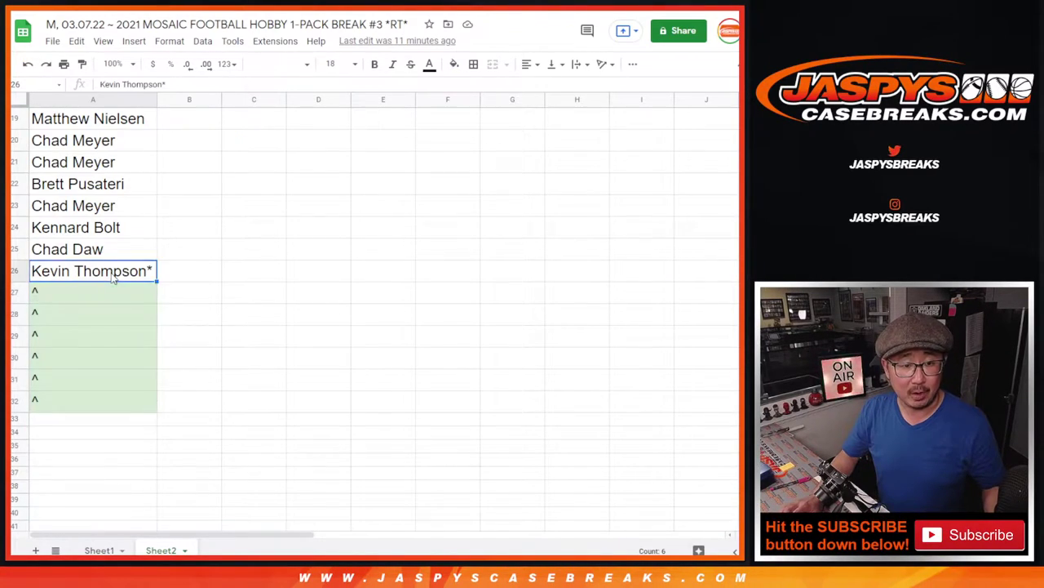
pyautogui.scroll(6, 164, 261)
pyautogui.hotkey('ctrl', 'shift', 'Up')
pyautogui.hotkey('ctrl', 'c')
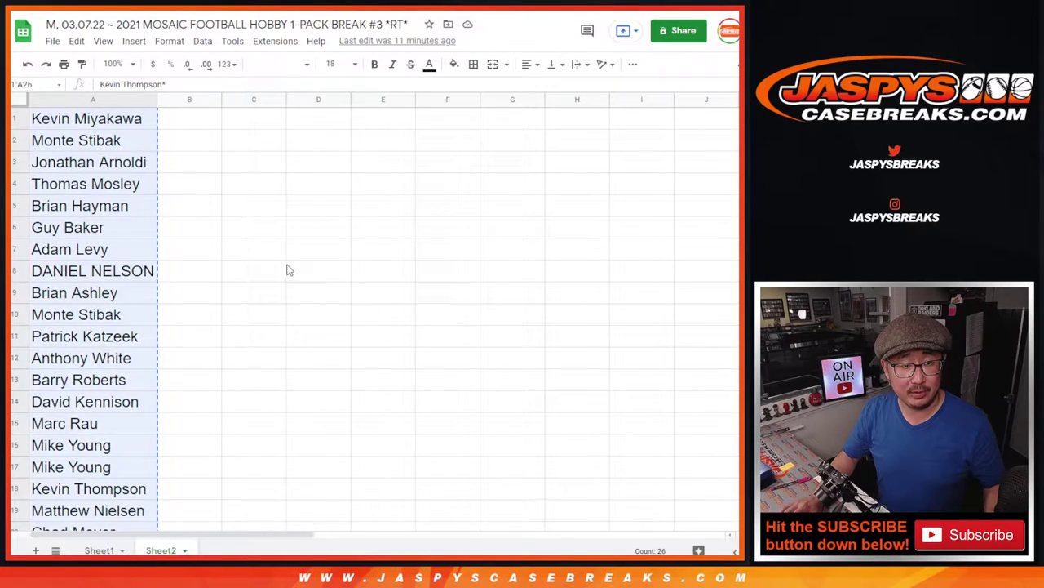
pyautogui.scroll(-5, 294, 270)
pyautogui.hotkey('ctrl', 'Tab')
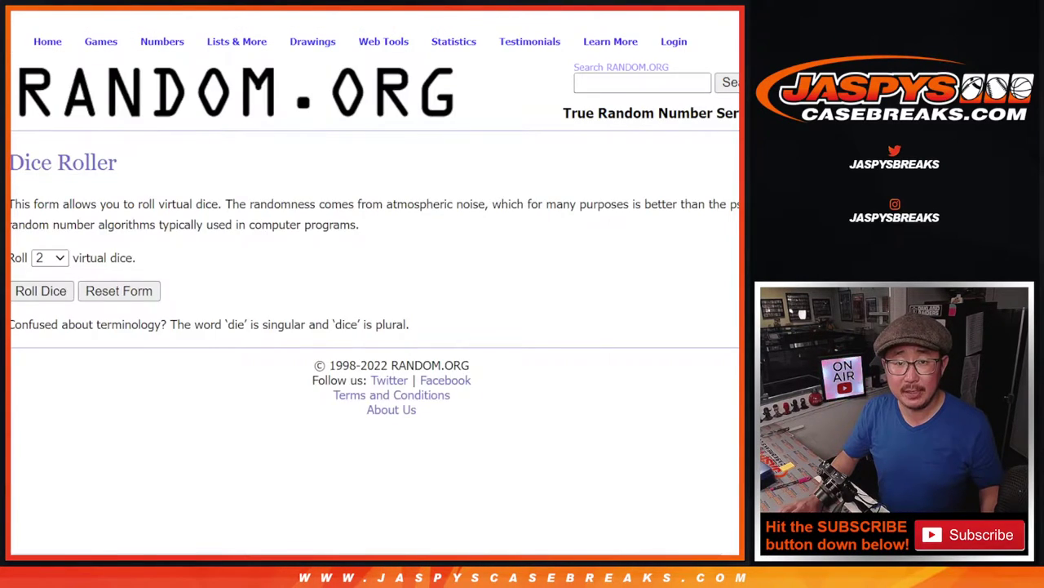
pyautogui.hotkey('ctrl', 'Tab')
pyautogui.click(318, 408)
pyautogui.hotkey('ctrl', 'v')
pyautogui.scroll(5, 338, 405)
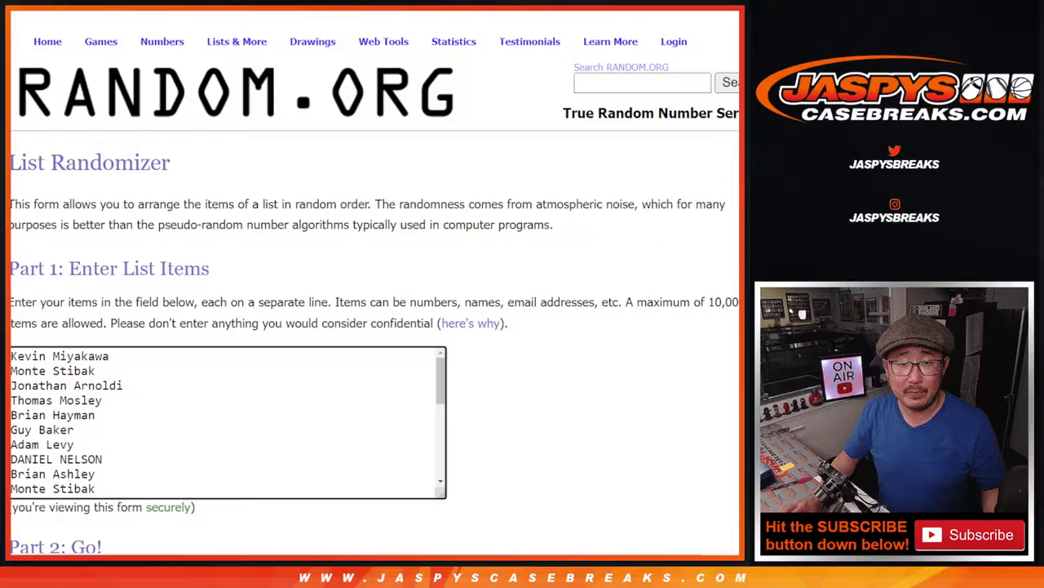
# Step: Roll two virtual dice in the Dice Roller and select the placeholder cells A27:A32 in the names sheet
pyautogui.hotkey('ctrl', 'shift', 'Tab')
pyautogui.click(42, 292)
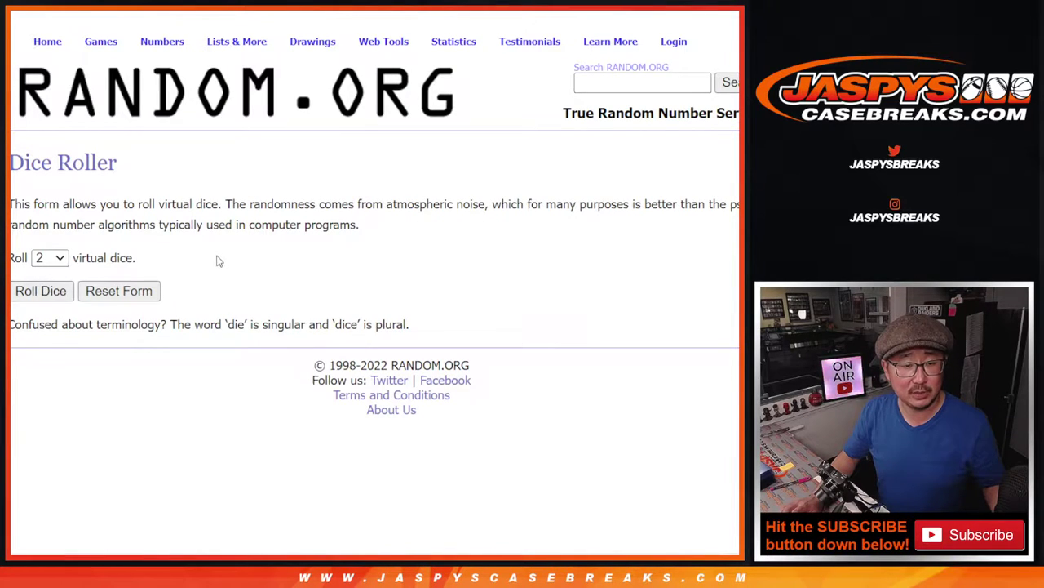
pyautogui.hotkey('ctrl', 'Tab')
pyautogui.scroll(-2, 539, 272)
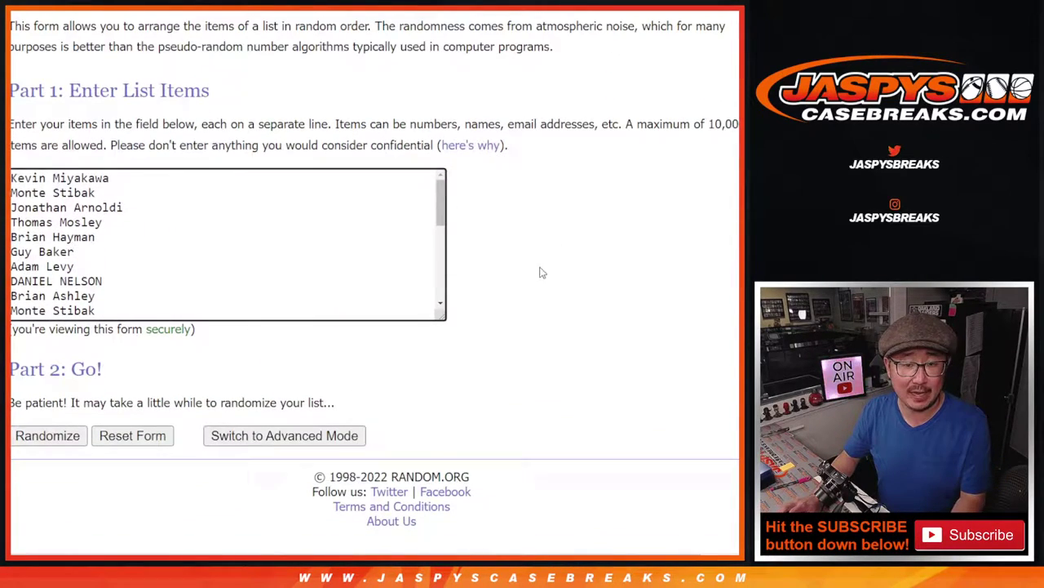
pyautogui.hotkey('ctrl', 'Tab')
pyautogui.moveTo(149, 337); pyautogui.dragTo(136, 455)
pyautogui.hotkey('ctrl', 'shift', 'Tab')
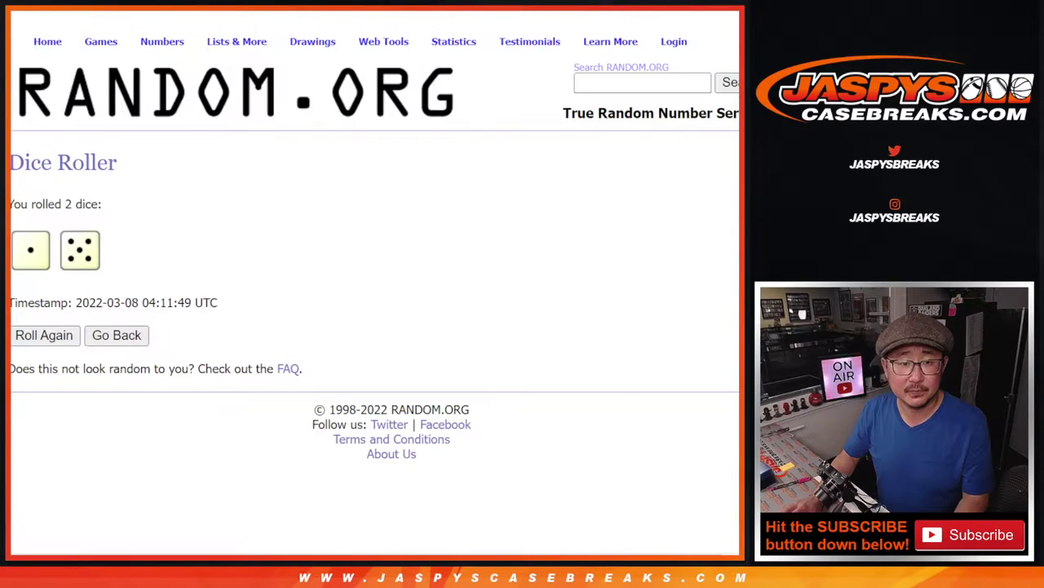
# Step: Randomize the list of 26 customer names six times in the List Randomizer
pyautogui.hotkey('ctrl', 'shift', 'Tab')
pyautogui.click(35, 439)
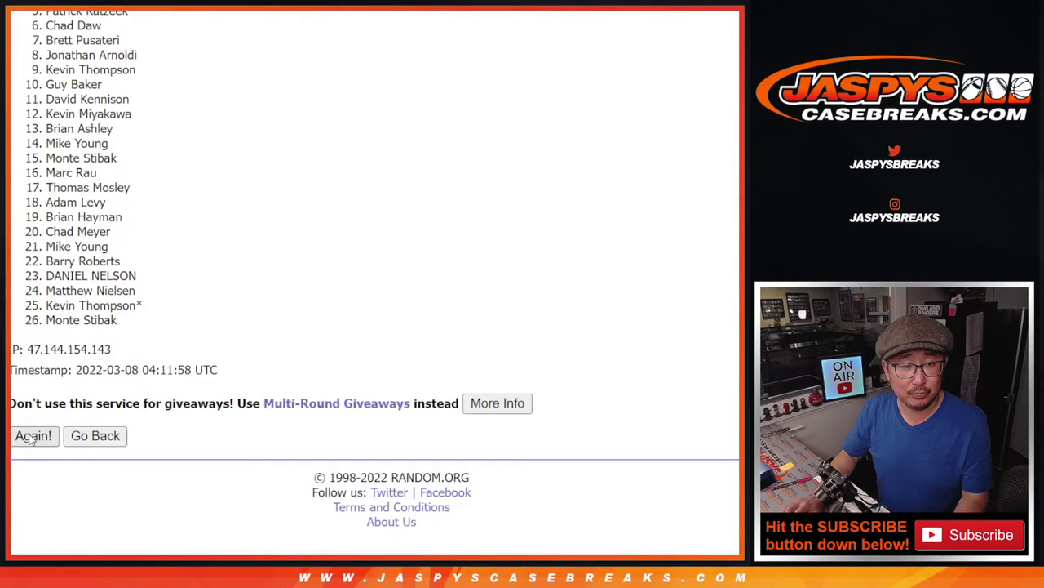
pyautogui.click(32, 436)
pyautogui.click(32, 436)
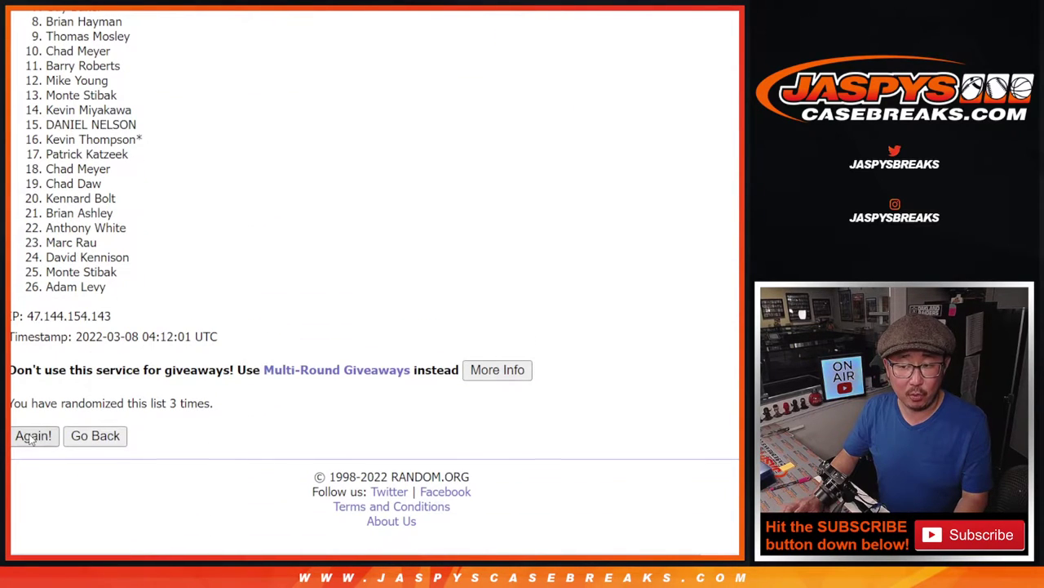
pyautogui.click(33, 436)
pyautogui.click(32, 436)
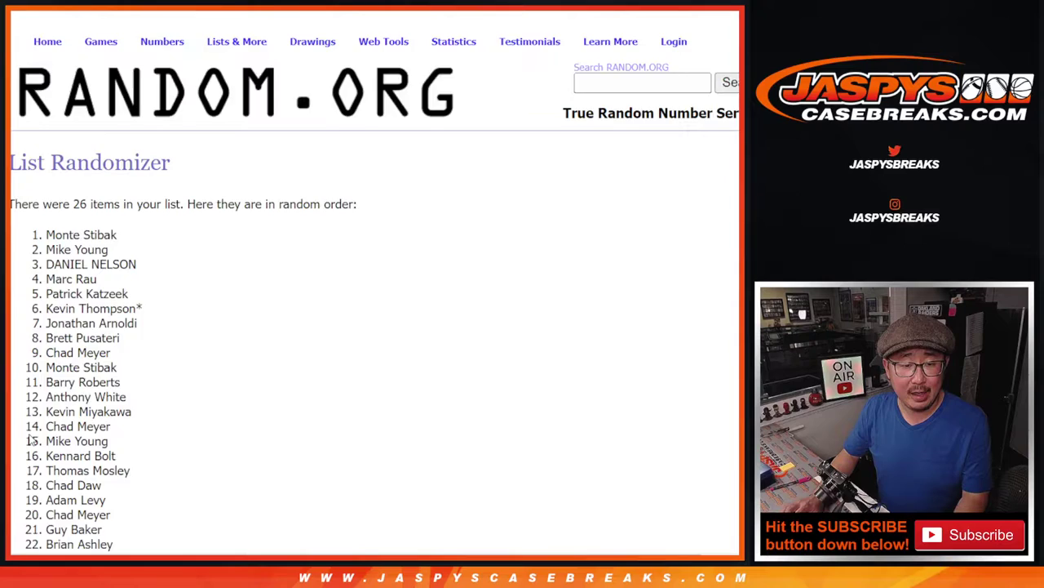
pyautogui.click(33, 436)
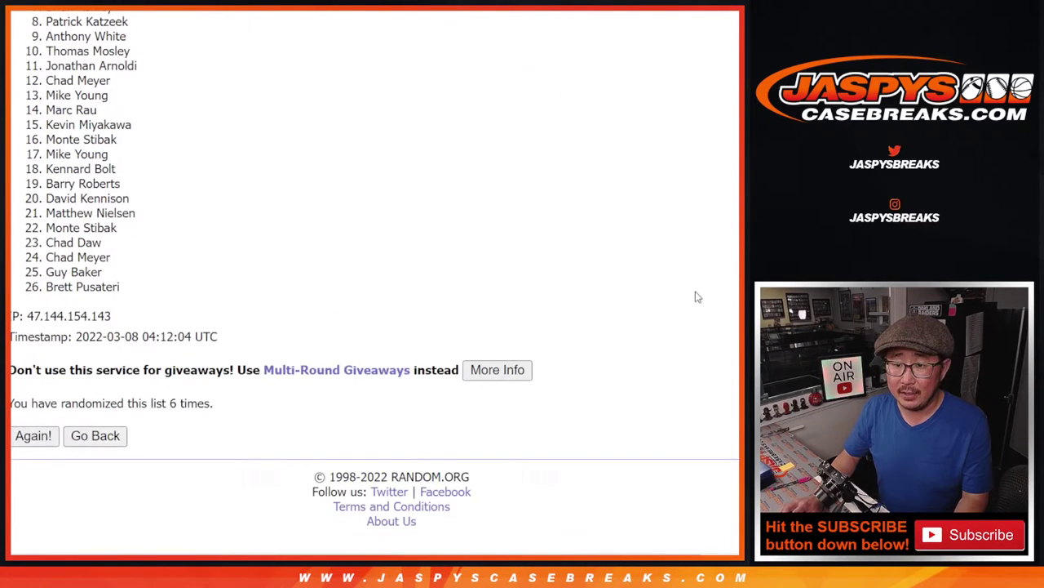
# Step: Copy the top six names of the randomized list and paste them over the placeholders in A27:A32
pyautogui.scroll(2, 375, 273)
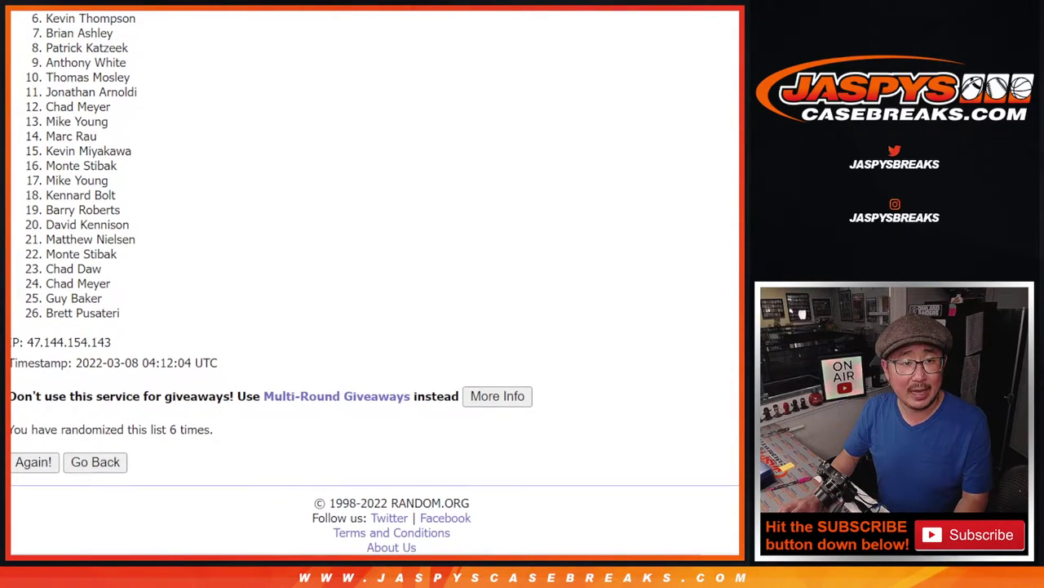
pyautogui.scroll(3, 375, 272)
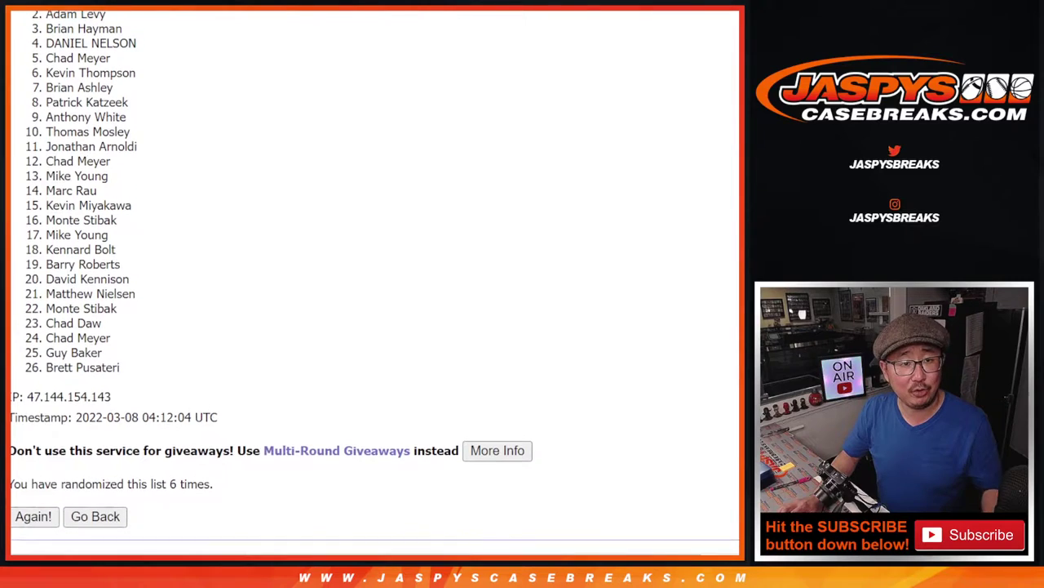
pyautogui.scroll(1, 392, 121)
pyautogui.moveTo(46, 22); pyautogui.dragTo(137, 97)
pyautogui.scroll(-3, 218, 166)
pyautogui.scroll(4, 217, 166)
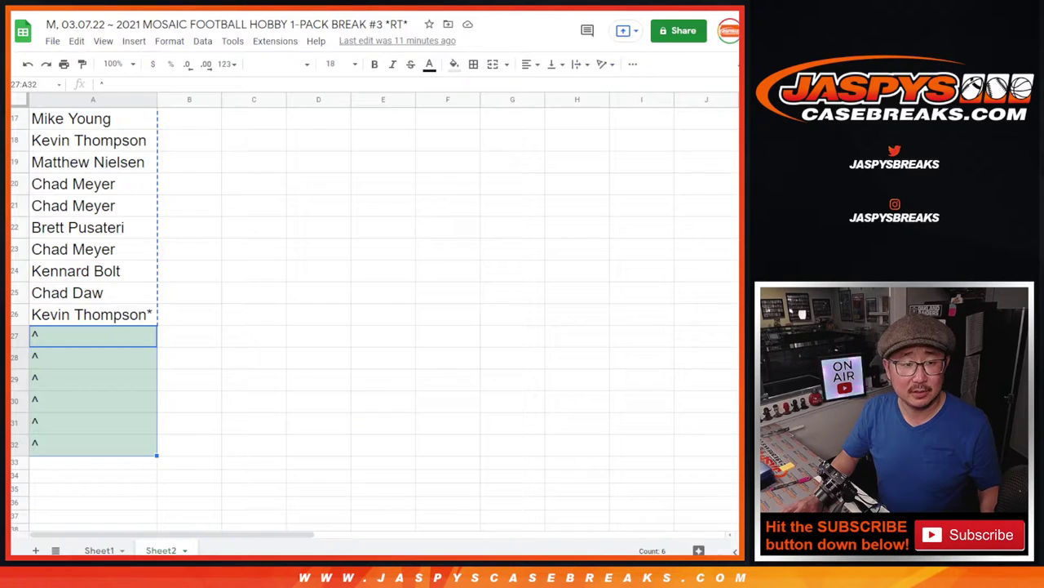
pyautogui.hotkey('ctrl', 'v')
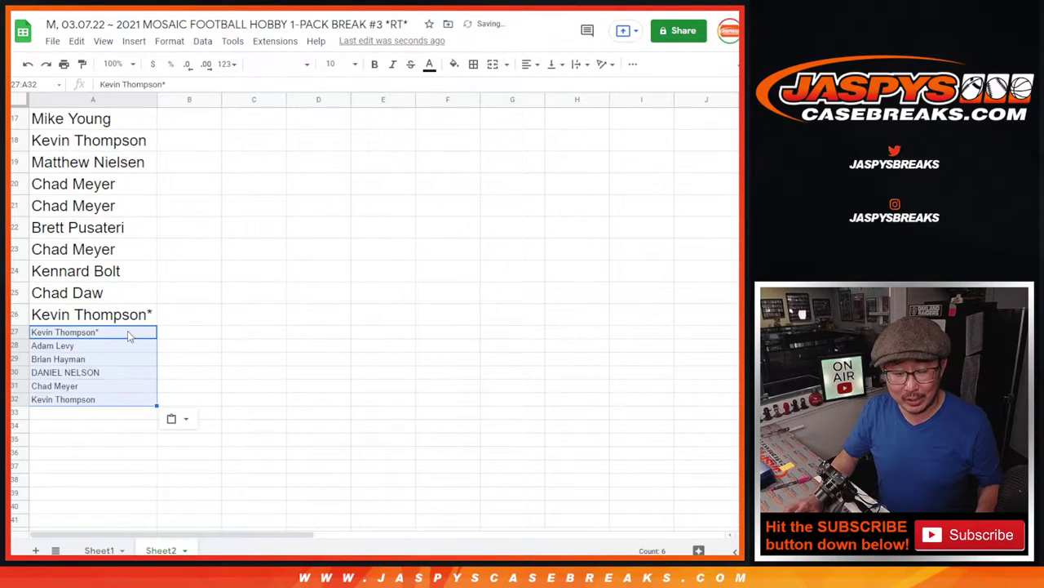
# Step: Append a ^ marker to each of the six pasted names in A27:A32
pyautogui.doubleClick(128, 334)
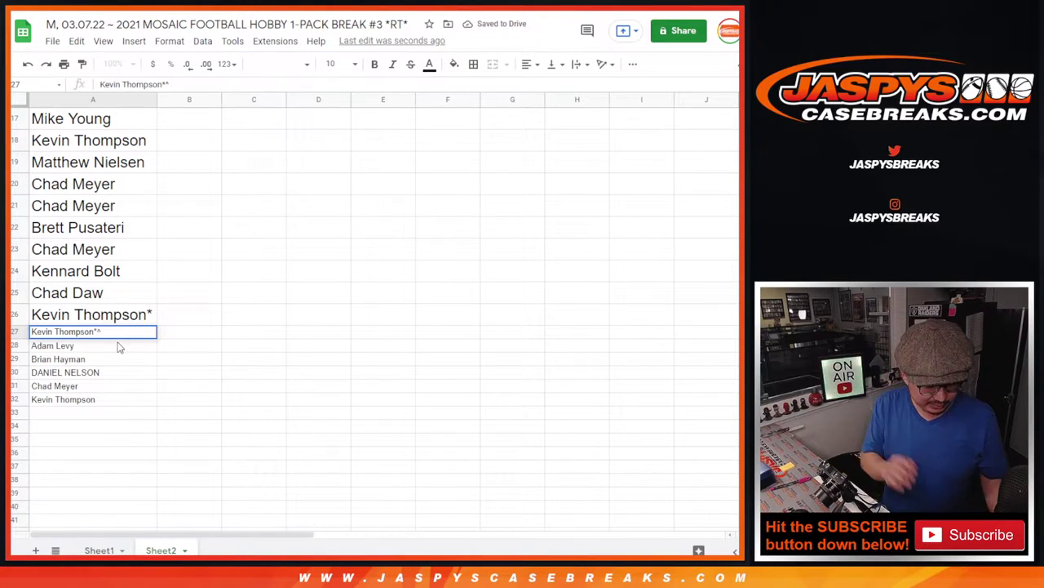
pyautogui.write('^')
pyautogui.press('Return')
pyautogui.press('Return')
pyautogui.write('^')
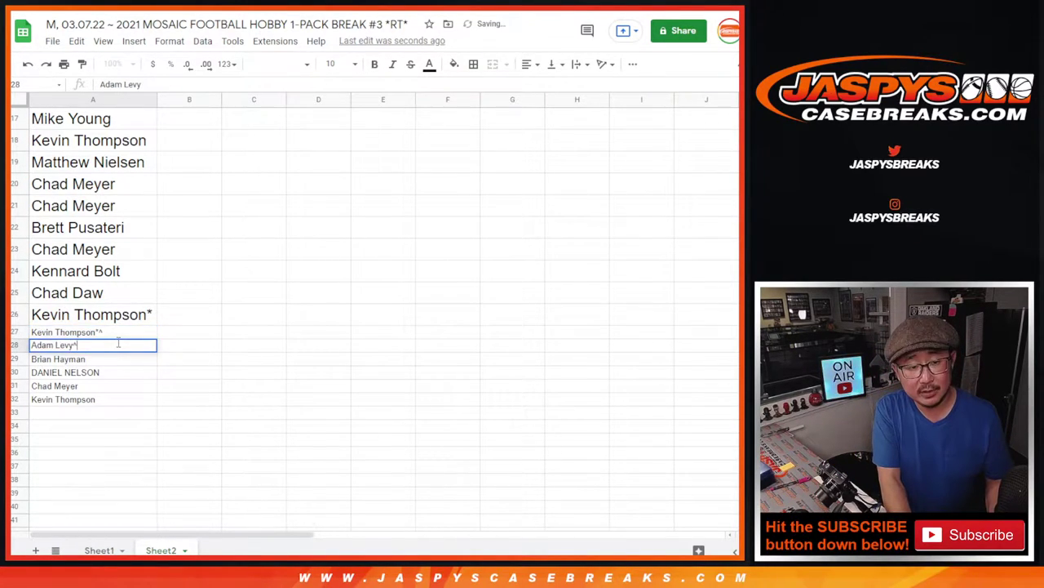
pyautogui.press('Return')
pyautogui.press('Return')
pyautogui.write('^')
pyautogui.press('Return')
pyautogui.press('Return')
pyautogui.write('^')
pyautogui.press('Return')
pyautogui.press('Return')
pyautogui.write('^')
pyautogui.press('Return')
pyautogui.press('Return')
pyautogui.write('^')
pyautogui.press('Return')
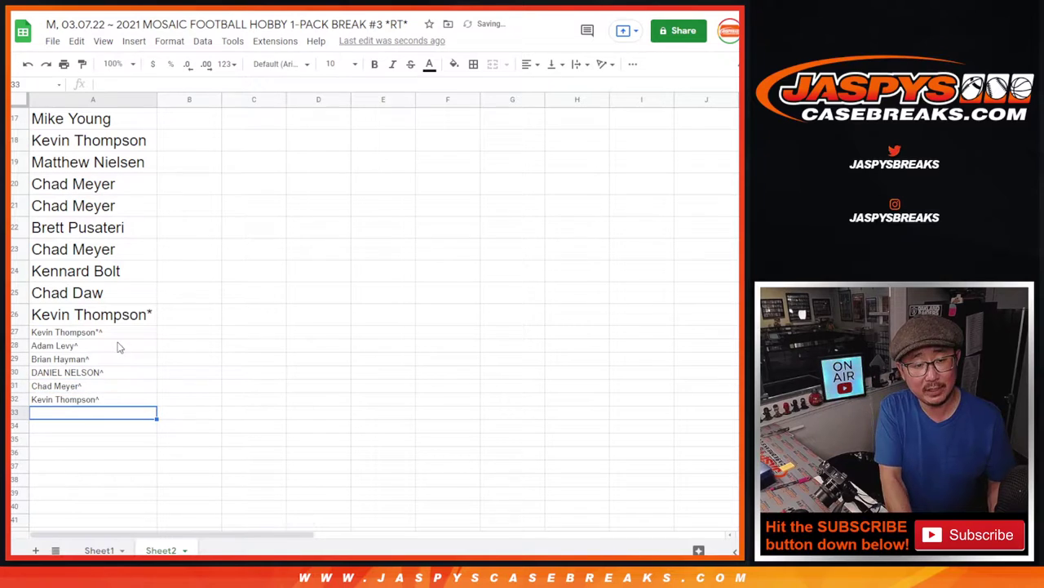
# Step: Set the font size of A27:A32 to 18 and fit column A's width to its contents
pyautogui.click(118, 346)
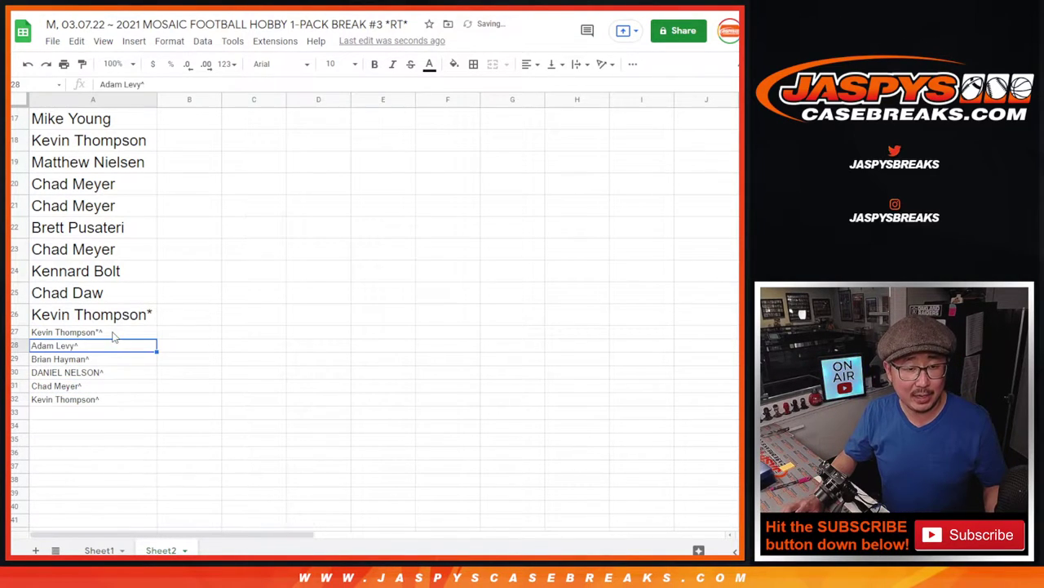
pyautogui.click(114, 334)
pyautogui.keyDown('shift'); pyautogui.click(110, 401); pyautogui.keyUp('shift')
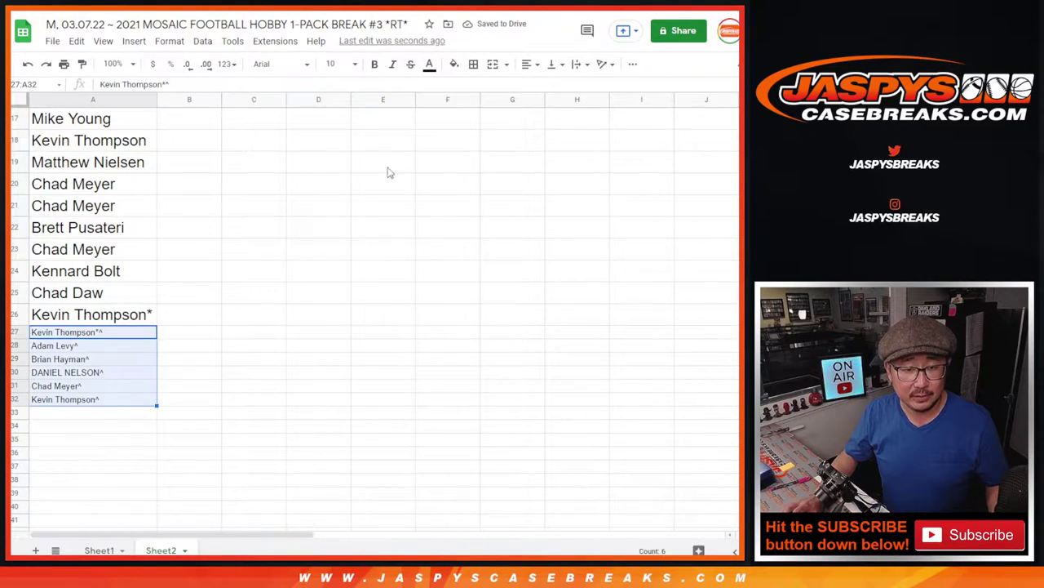
pyautogui.click(334, 64)
pyautogui.click(333, 250)
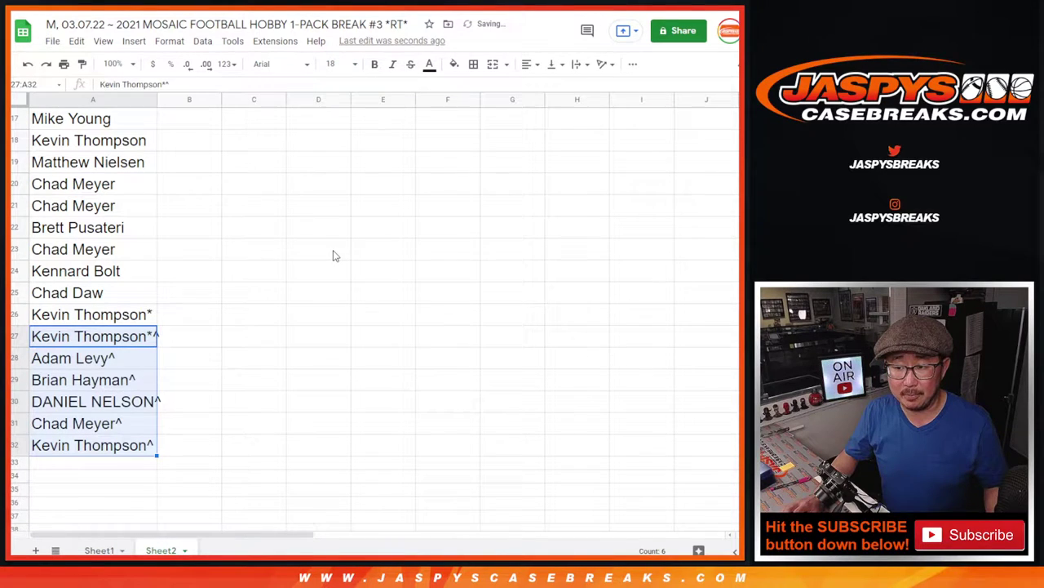
pyautogui.doubleClick(157, 100)
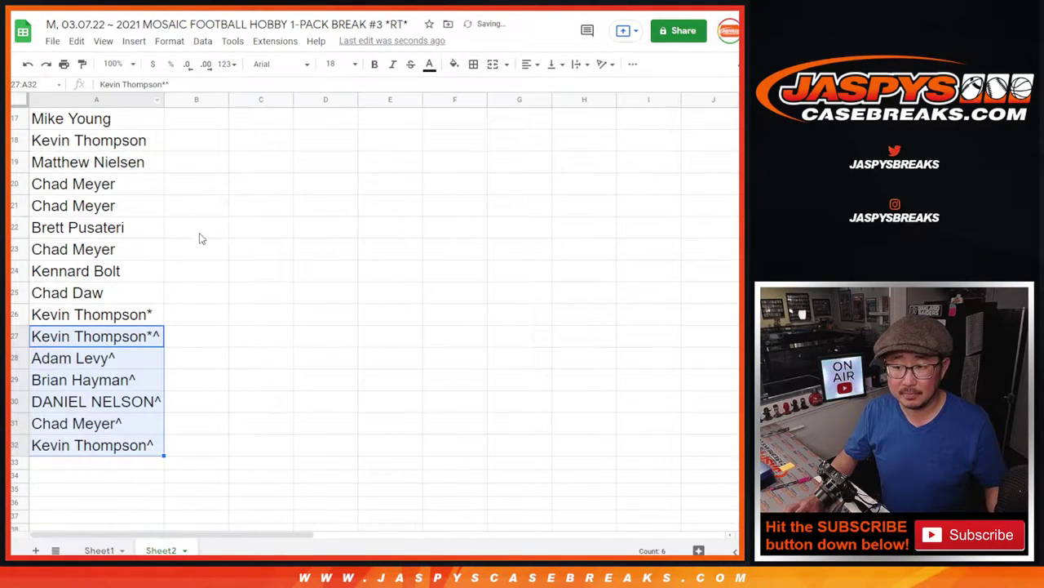
# Step: Copy the full name list in A1:A32 into the List Randomizer and the NFL team list into a second randomizer form
pyautogui.click(144, 447)
pyautogui.scroll(5, 186, 399)
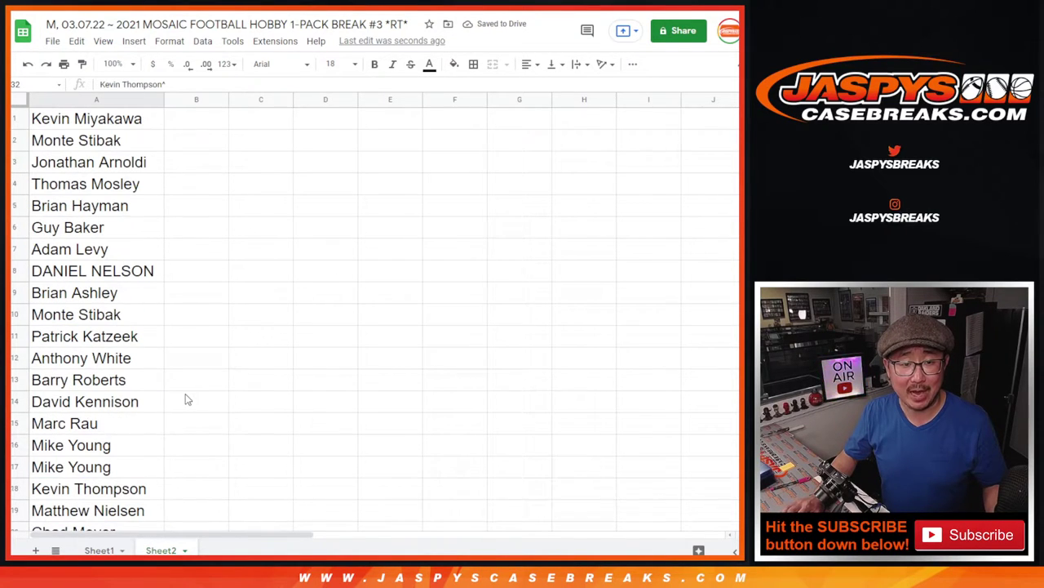
pyautogui.hotkey('ctrl', 'a')
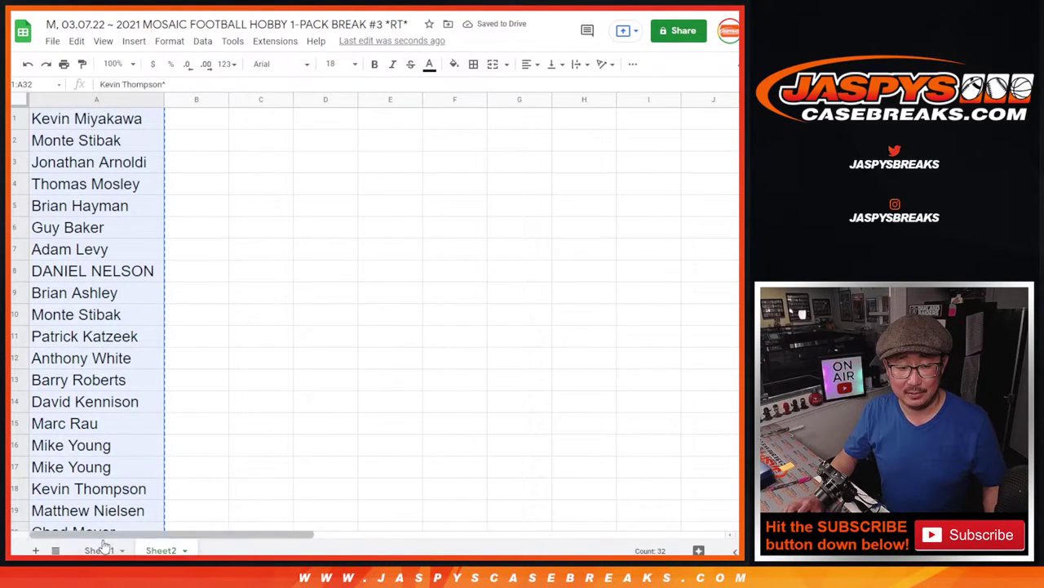
pyautogui.click(99, 550)
pyautogui.hotkey('ctrl', 'Tab')
pyautogui.click(347, 355)
pyautogui.hotkey('ctrl', 'v')
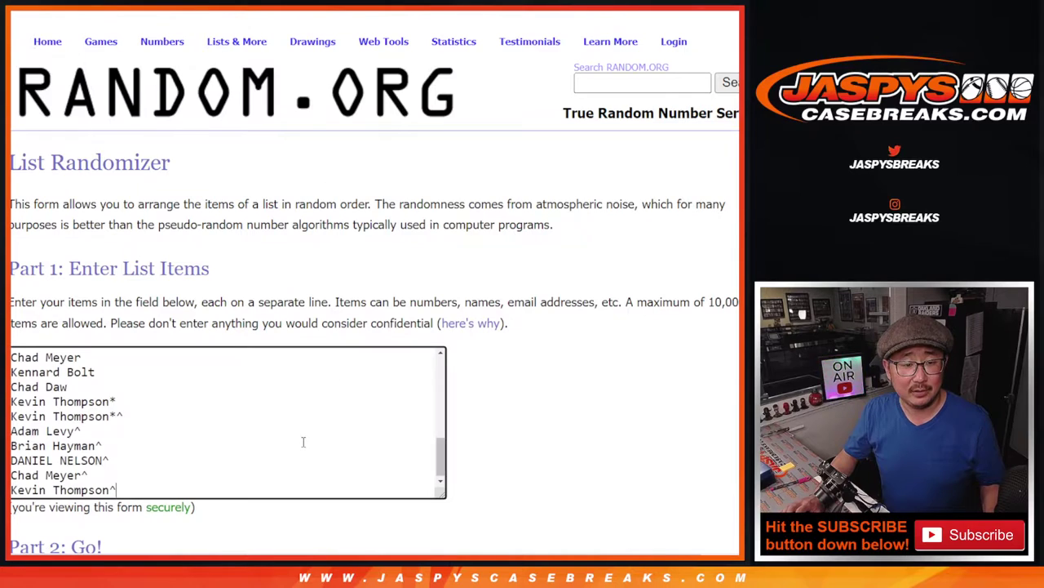
pyautogui.scroll(10, 354, 419)
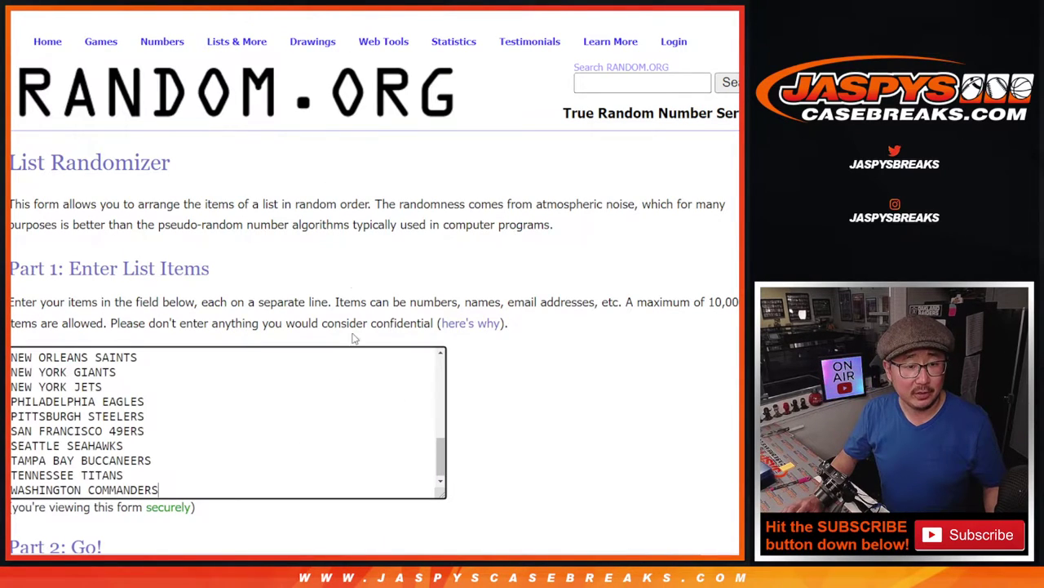
# Step: Roll two virtual dice in the Dice Roller to determine how many times to randomize the lists
pyautogui.scroll(1, 365, 470)
pyautogui.hotkey('ctrl', 'Tab')
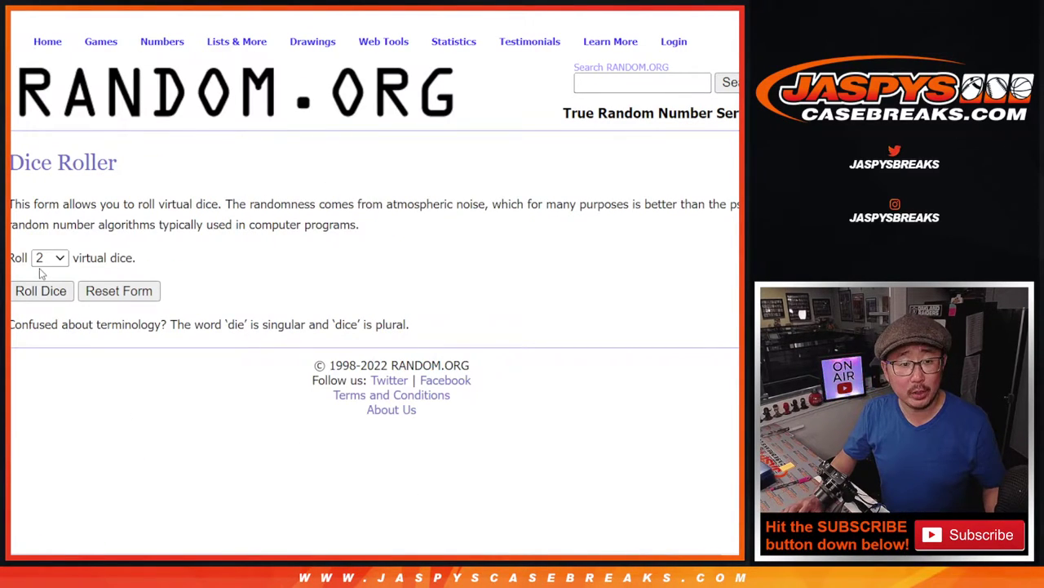
pyautogui.click(37, 294)
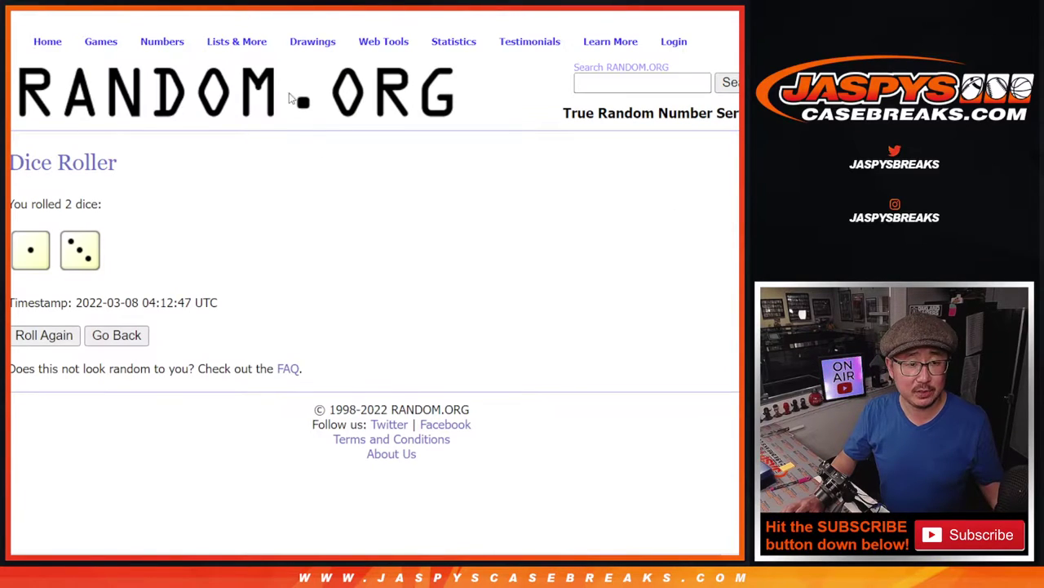
# Step: Randomize the list of 32 names four times in the List Randomizer
pyautogui.hotkey('ctrl', 'Tab')
pyautogui.scroll(-2, 511, 213)
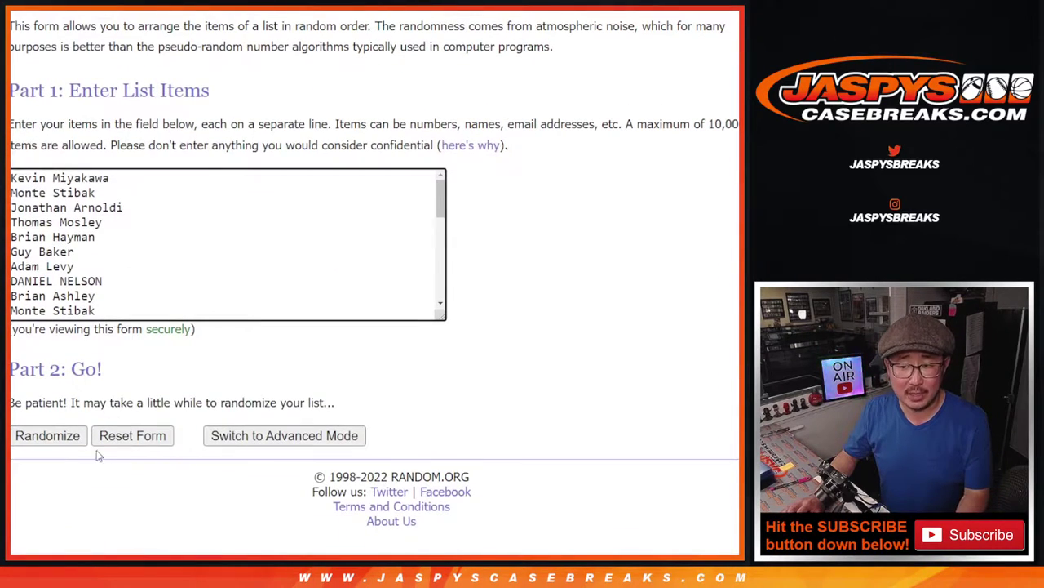
pyautogui.click(30, 439)
pyautogui.scroll(-5, 30, 439)
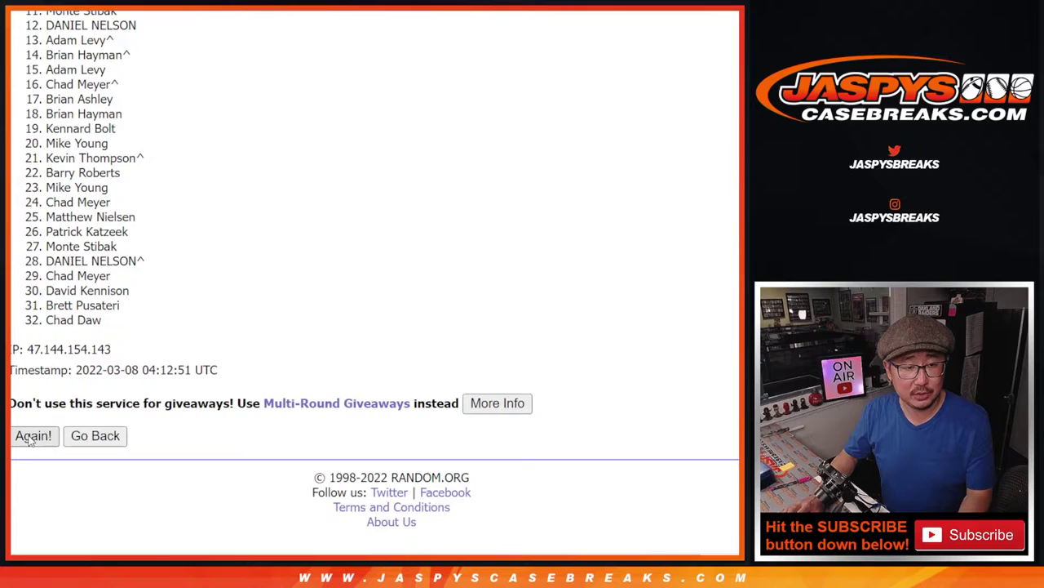
pyautogui.click(33, 436)
pyautogui.scroll(-5, 30, 439)
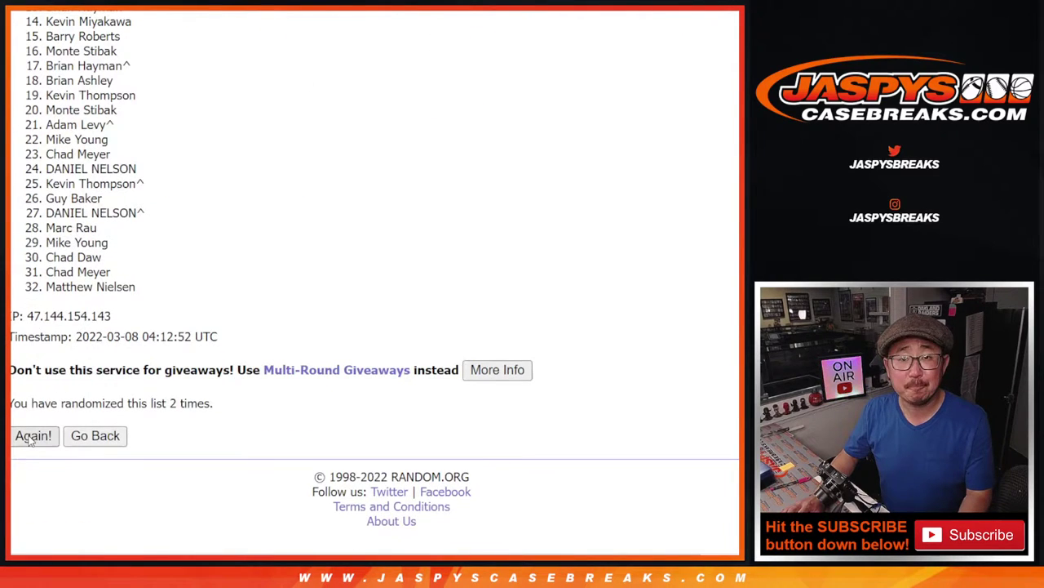
pyautogui.click(32, 436)
pyautogui.scroll(-5, 256, 391)
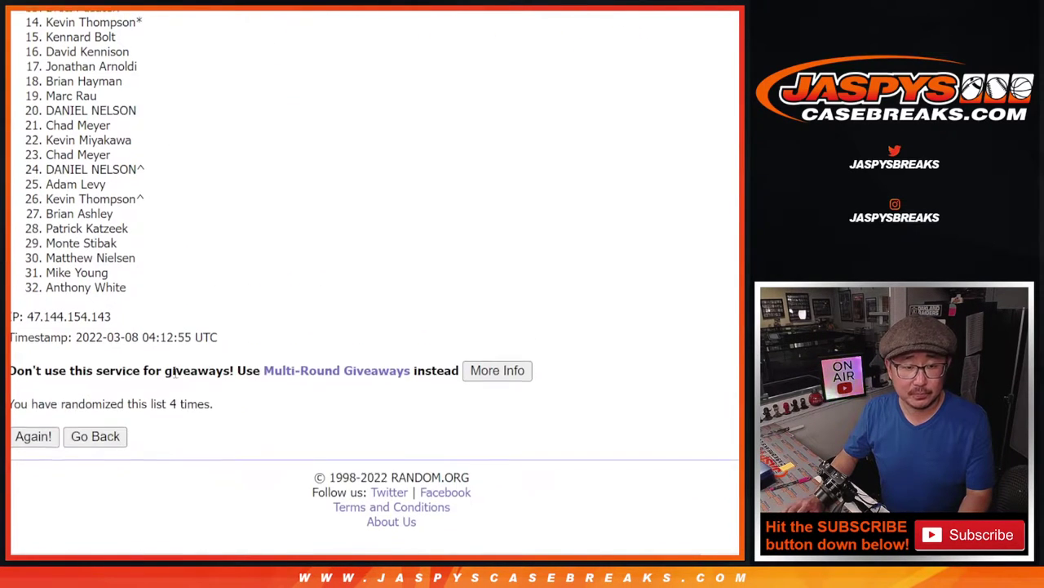
# Step: Copy all 32 names in their randomized order and paste them into the empty spreadsheet starting at A1
pyautogui.scroll(6, 182, 334)
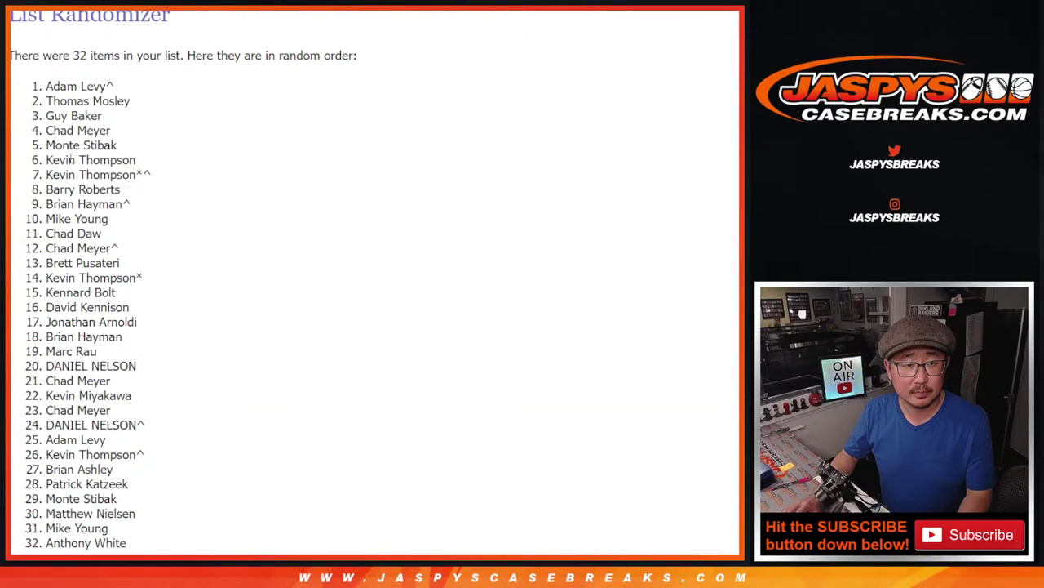
pyautogui.moveTo(45, 82); pyautogui.dragTo(141, 290)
pyautogui.hotkey('ctrl', 'c')
pyautogui.scroll(-3, 182, 512)
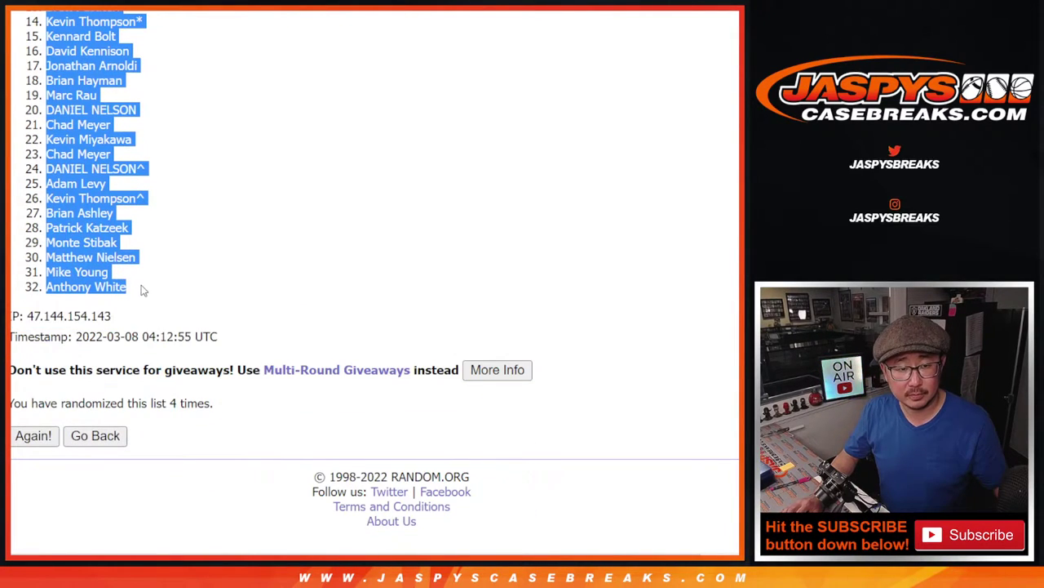
pyautogui.click(371, 10)
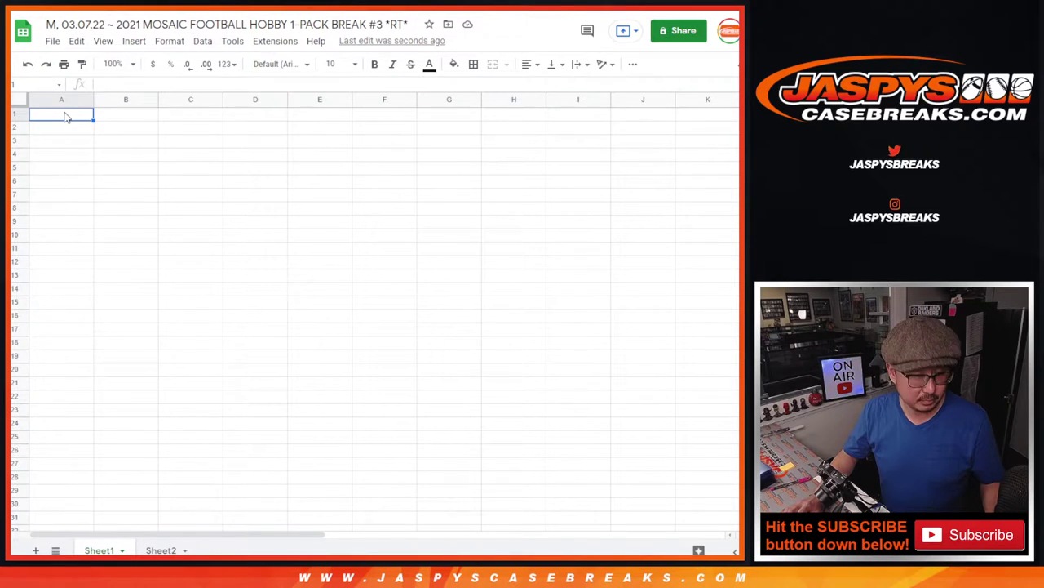
pyautogui.hotkey('ctrl', 'v')
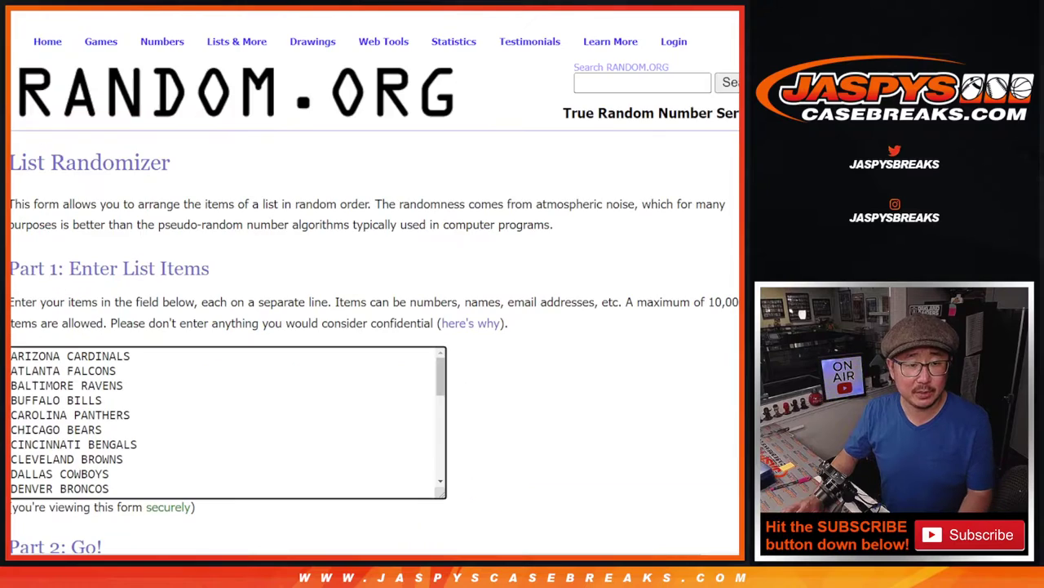
# Step: Randomize the NFL team list several times in its own List Randomizer form
pyautogui.scroll(-2, 24, 439)
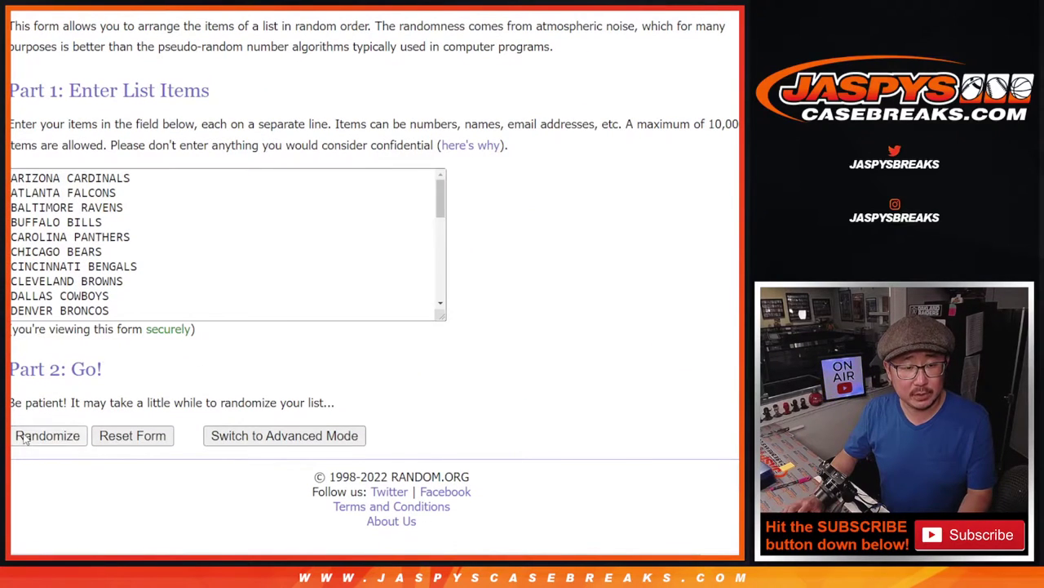
pyautogui.click(48, 436)
pyautogui.scroll(-10, 25, 438)
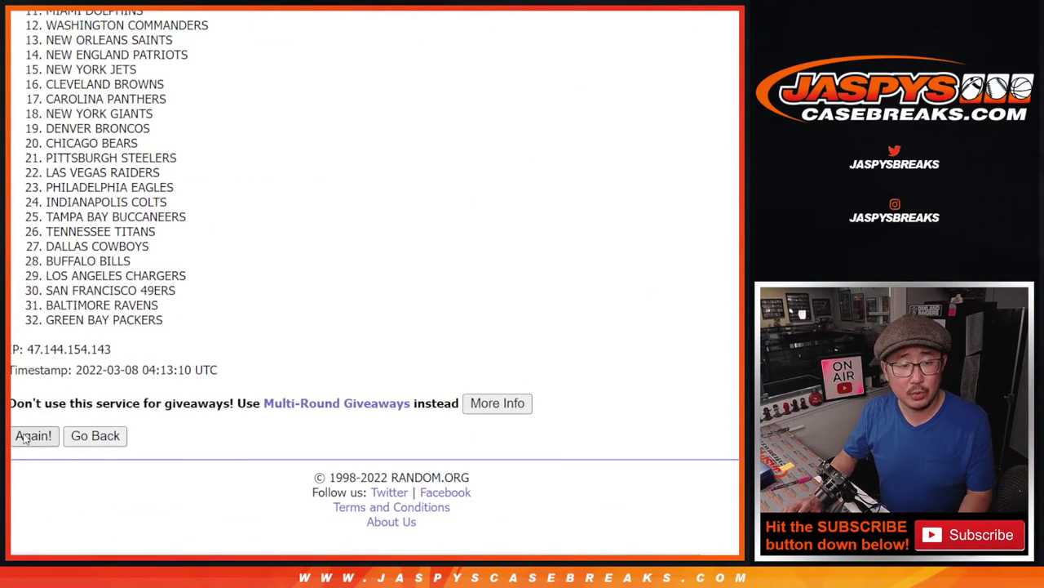
pyautogui.click(26, 436)
pyautogui.click(33, 434)
pyautogui.scroll(-10, 35, 410)
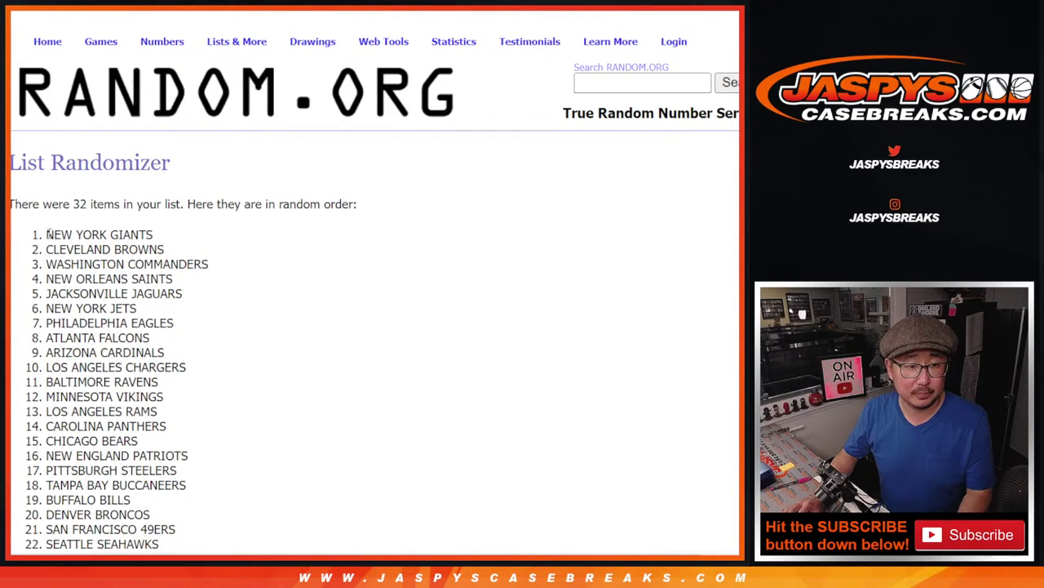
# Step: Copy the randomized NFL team list and paste it beside the names in the spreadsheet, starting at B1
pyautogui.moveTo(47, 234); pyautogui.dragTo(151, 287)
pyautogui.hotkey('ctrl', 'c')
pyautogui.hotkey('alt', 'Tab')
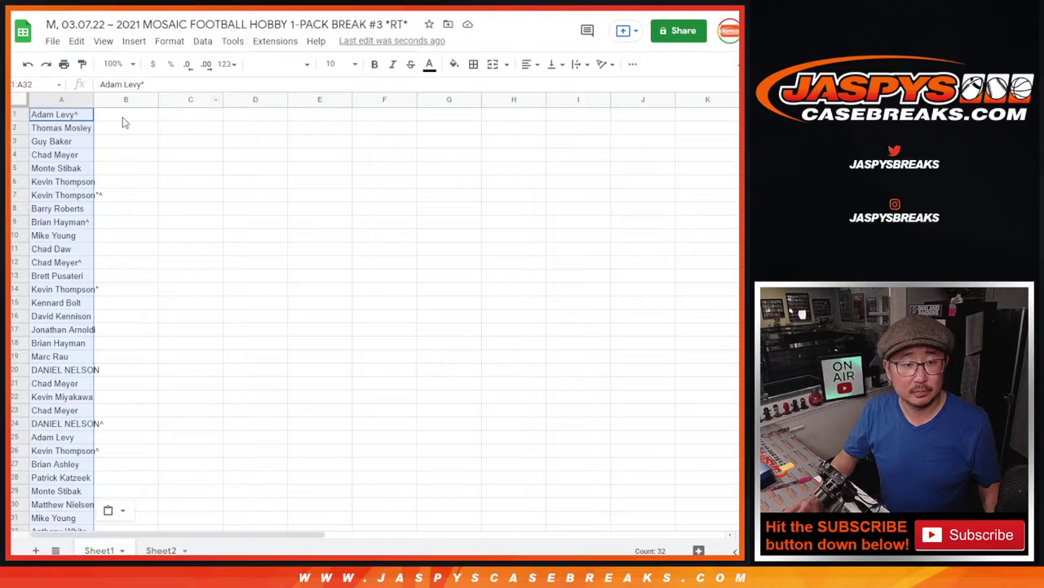
pyautogui.click(122, 114)
pyautogui.hotkey('ctrl', 'v')
# Step: Set the font of the whole sheet to Questrial at size 12
pyautogui.click(20, 99)
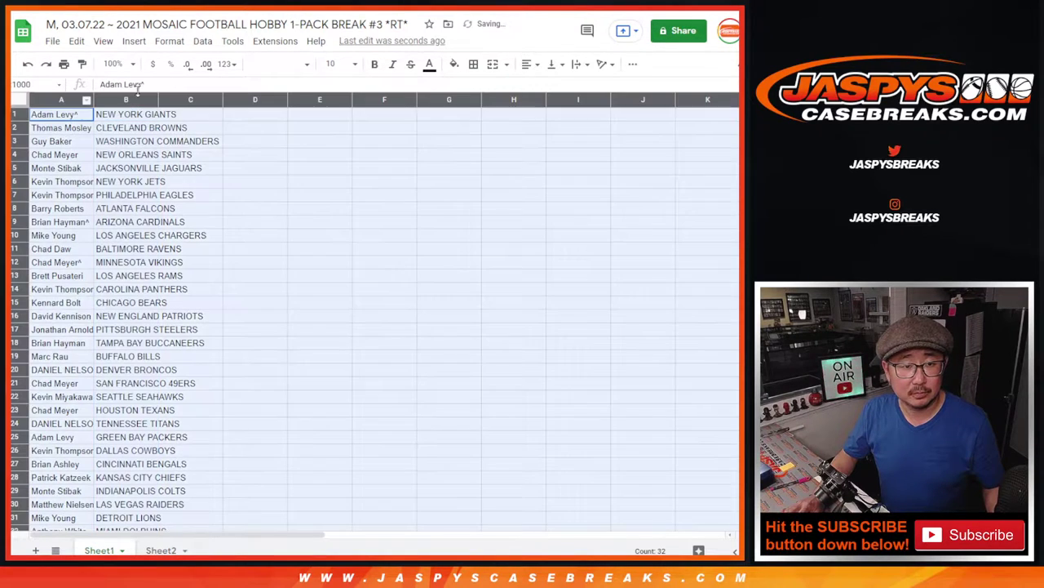
pyautogui.click(274, 66)
pyautogui.click(295, 193)
pyautogui.click(334, 64)
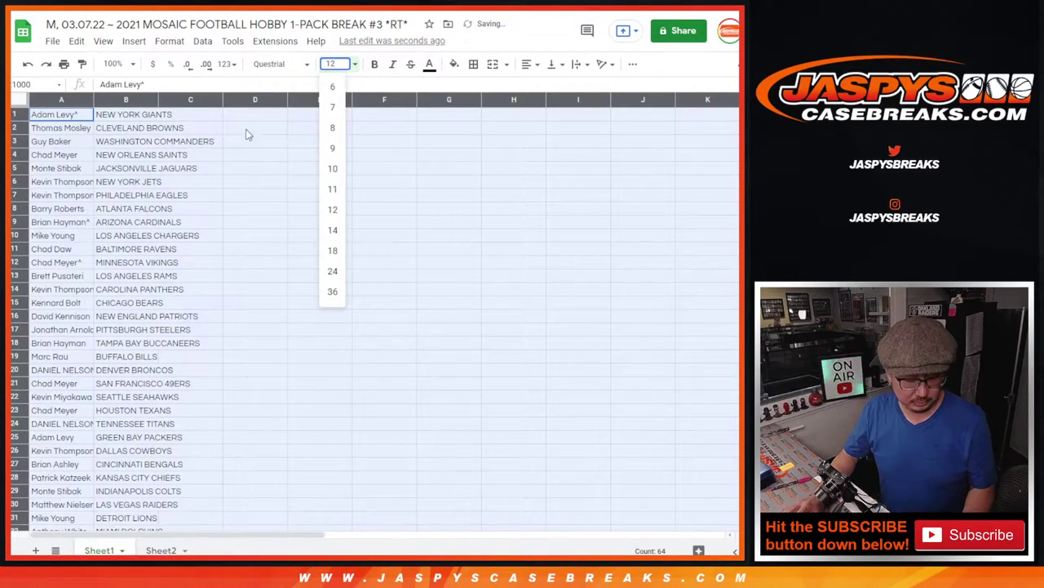
pyautogui.click(333, 207)
# Step: Zoom the sheet to 150%, fit columns A and B to their contents, and review the pairings by selecting A1:B16, then A17:B32
pyautogui.click(115, 63)
pyautogui.click(121, 188)
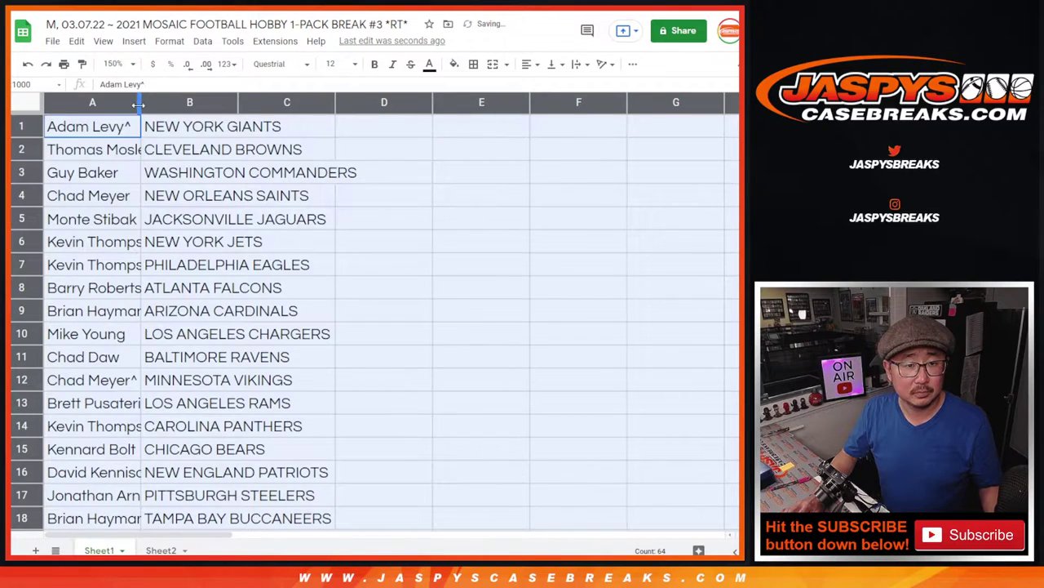
pyautogui.keyDown('shift'); pyautogui.click(270, 477); pyautogui.keyUp('shift')
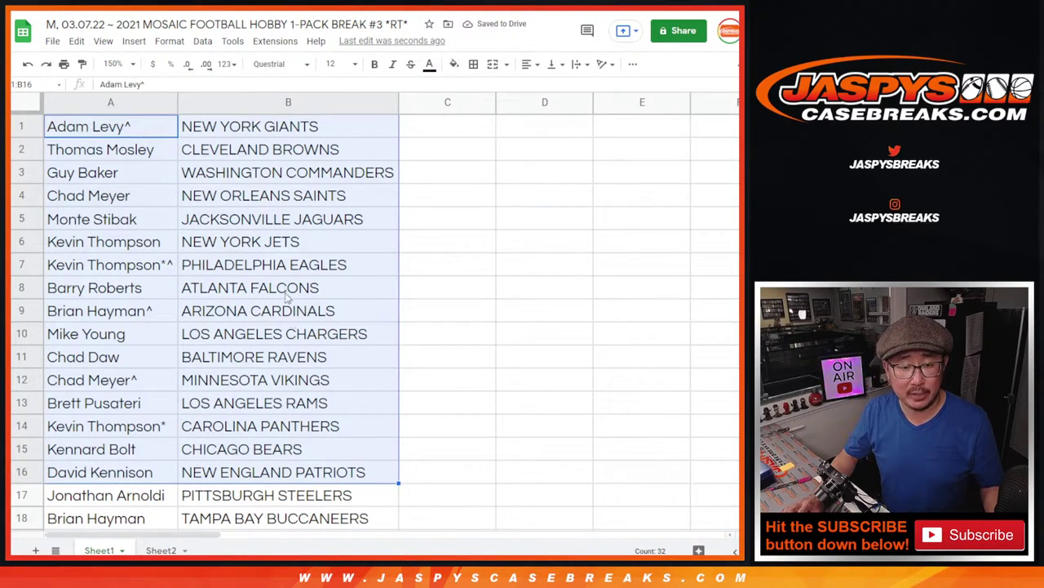
pyautogui.scroll(-5, 245, 366)
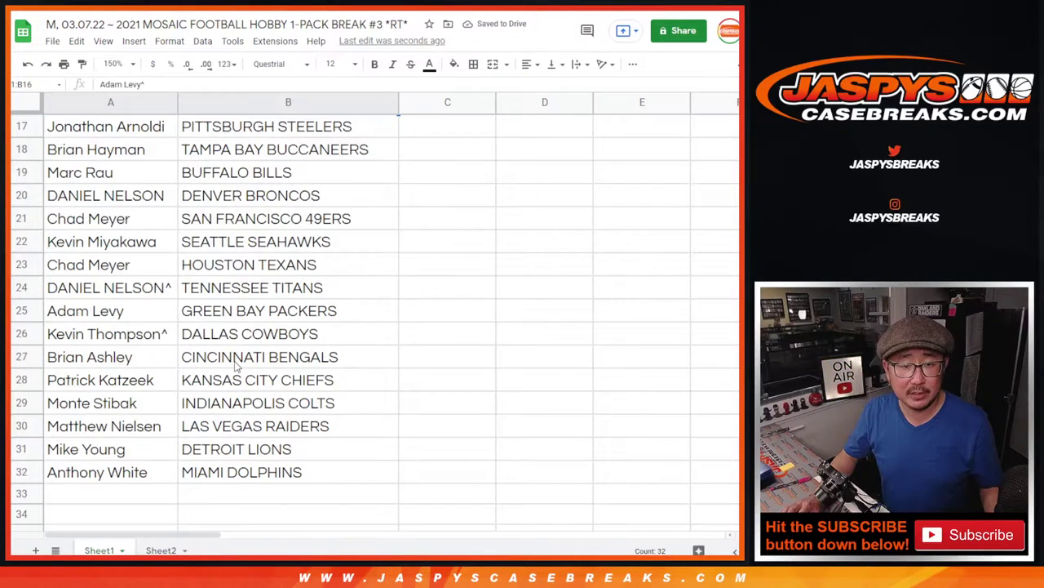
pyautogui.click(127, 168)
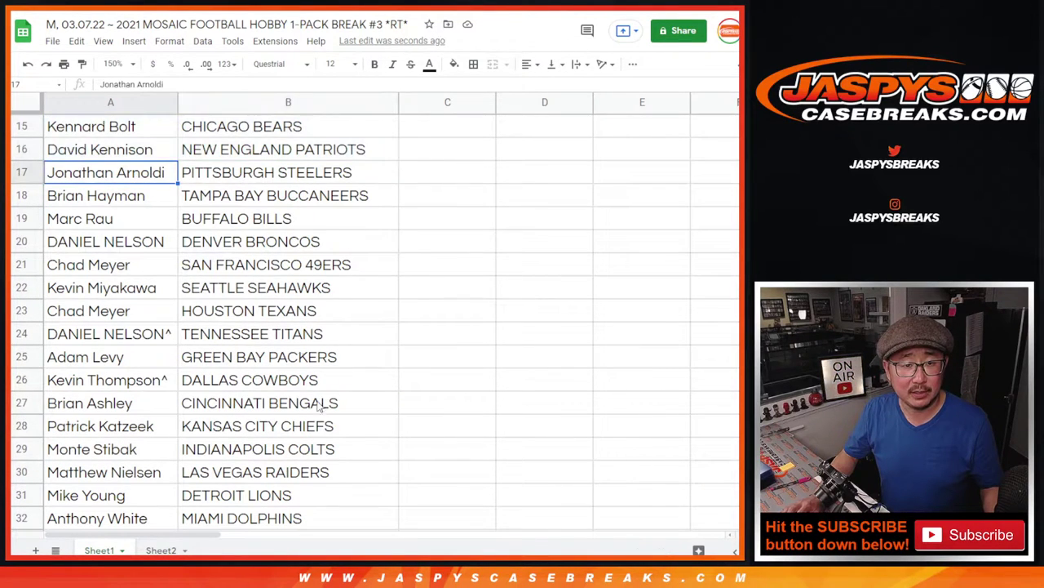
pyautogui.keyDown('shift'); pyautogui.click(260, 516); pyautogui.keyUp('shift')
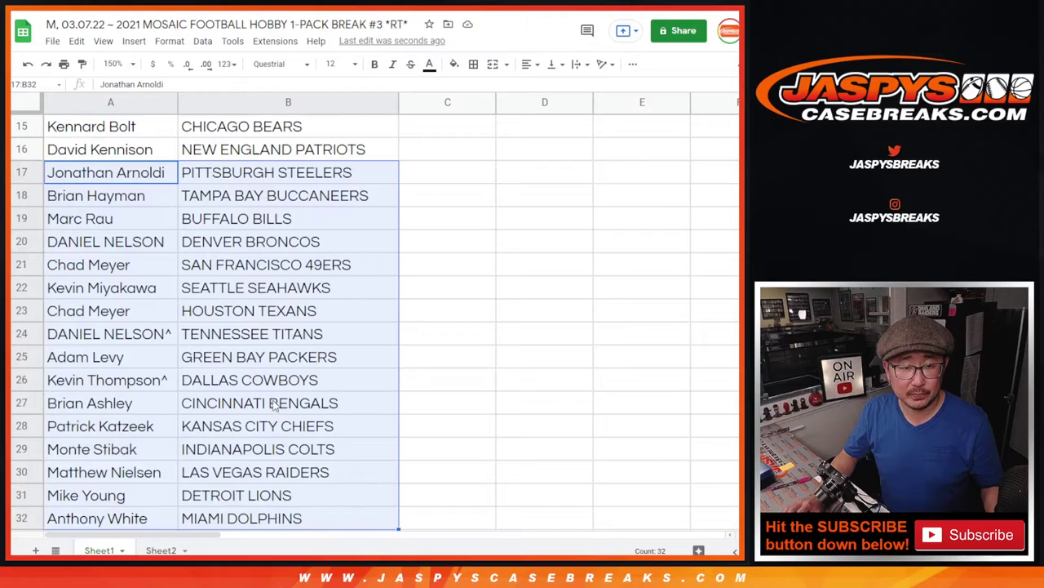
# Step: At 85% zoom, sort the sheet A to Z by the team column and apply borders to all cells in A1:B32
pyautogui.scroll(5, 274, 406)
pyautogui.click(114, 64)
pyautogui.write('8')
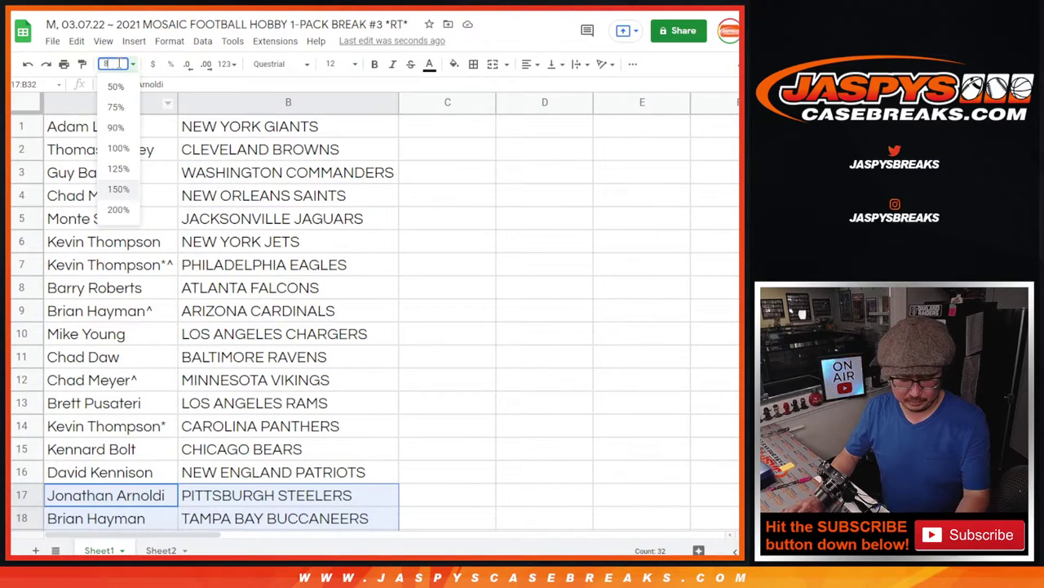
pyautogui.write('5')
pyautogui.press('Return')
pyautogui.rightClick(167, 99)
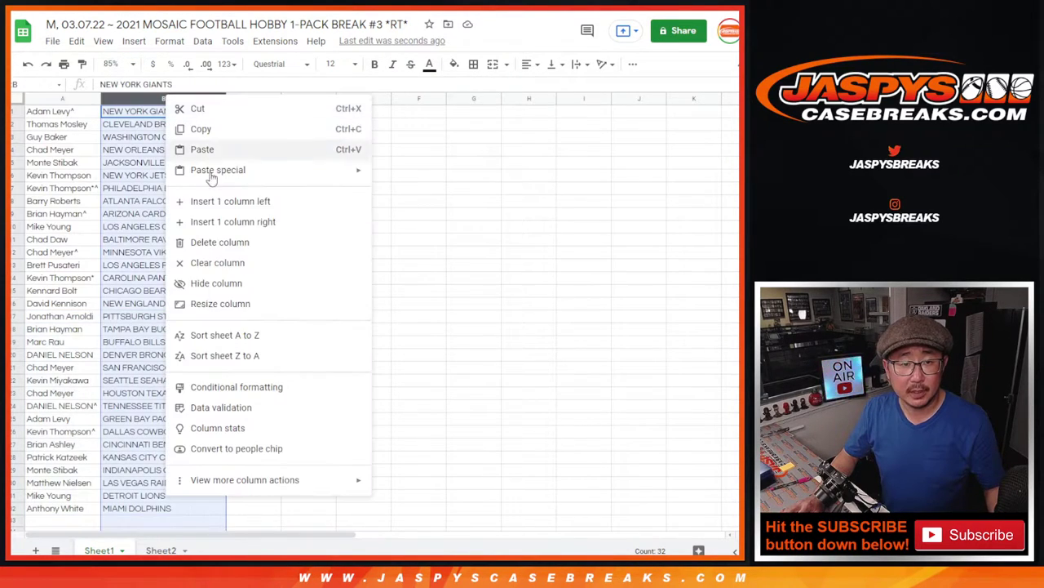
pyautogui.click(224, 335)
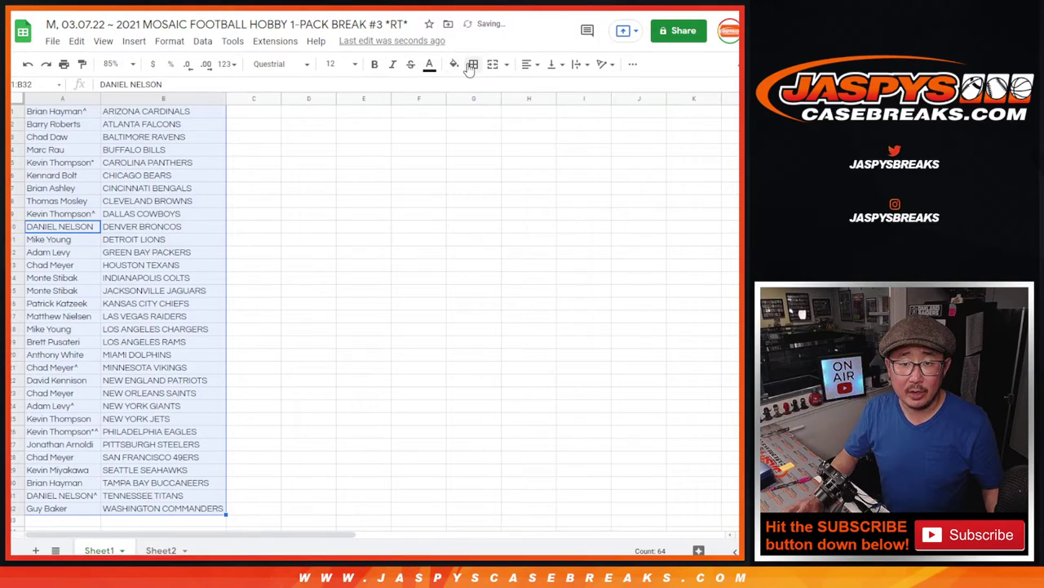
pyautogui.click(472, 64)
pyautogui.click(478, 89)
# Step: Set up the current sheet's printout in portrait orientation with the workbook title in the header, and proceed to printing
pyautogui.click(64, 63)
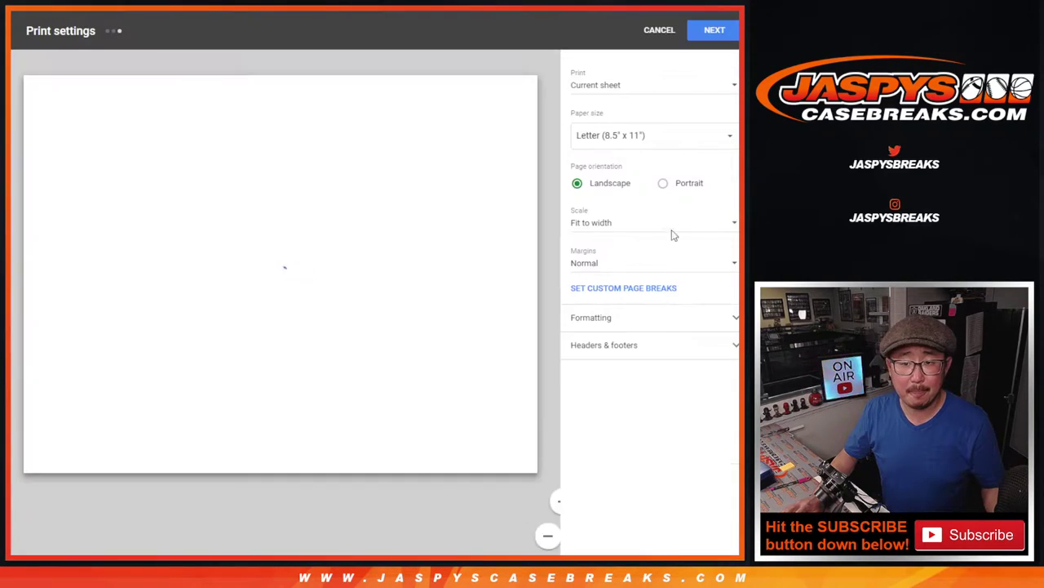
pyautogui.click(662, 182)
pyautogui.click(620, 346)
pyautogui.click(604, 395)
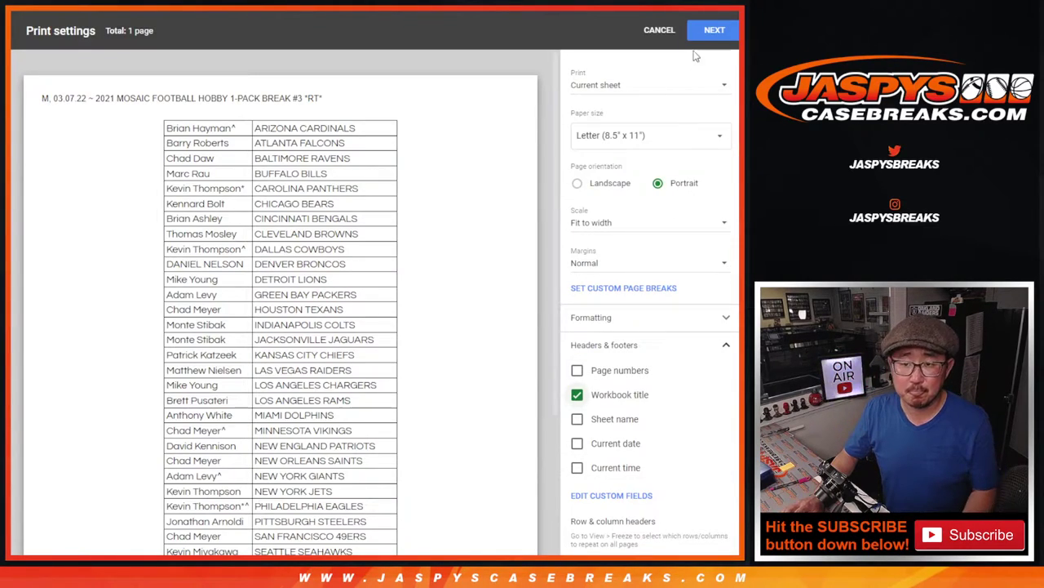
pyautogui.click(701, 30)
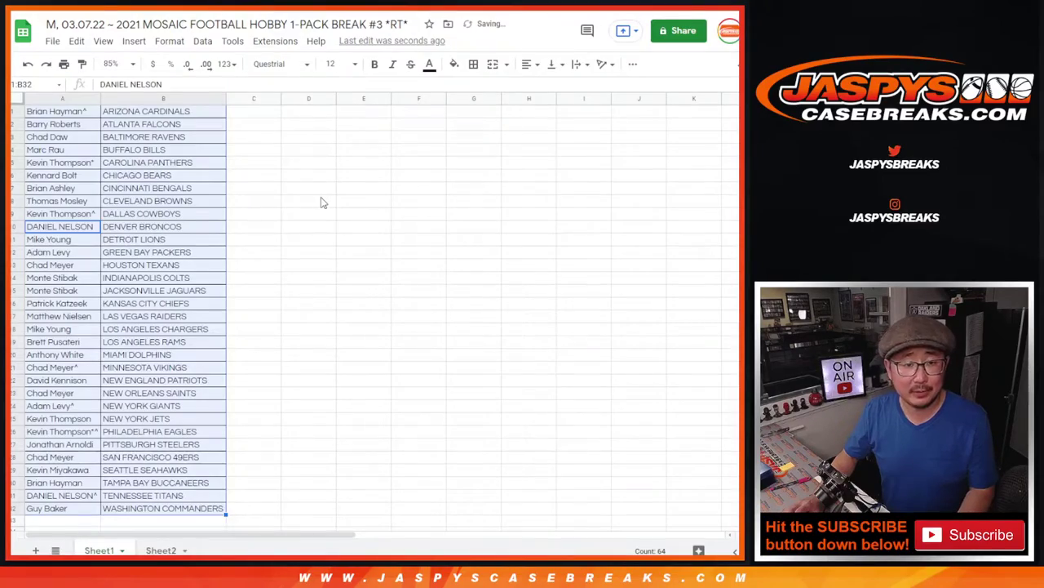
pyautogui.press('Escape')
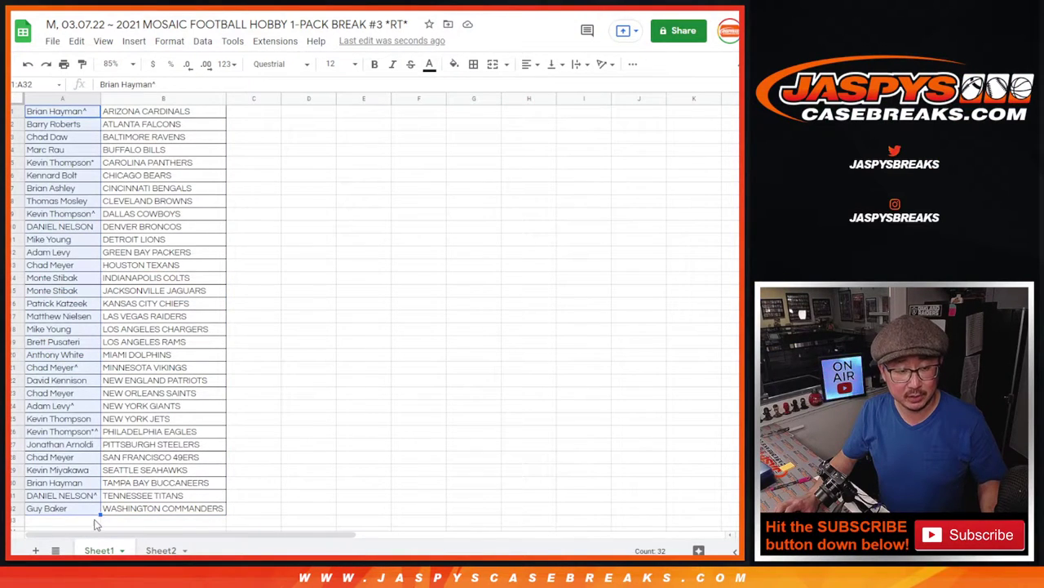
# Step: Copy the names in A1:A32 and paste them into a fresh List Randomizer form
pyautogui.hotkey('ctrl', 'Tab')
pyautogui.hotkey('ctrl', 'Tab')
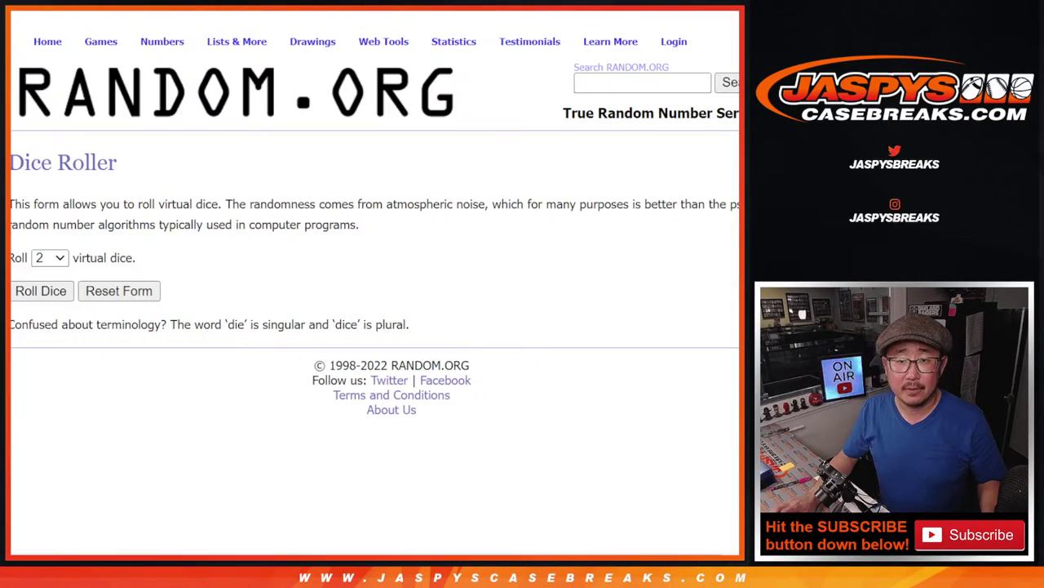
pyautogui.click(312, 429)
pyautogui.hotkey('ctrl', 'v')
pyautogui.scroll(5, 327, 400)
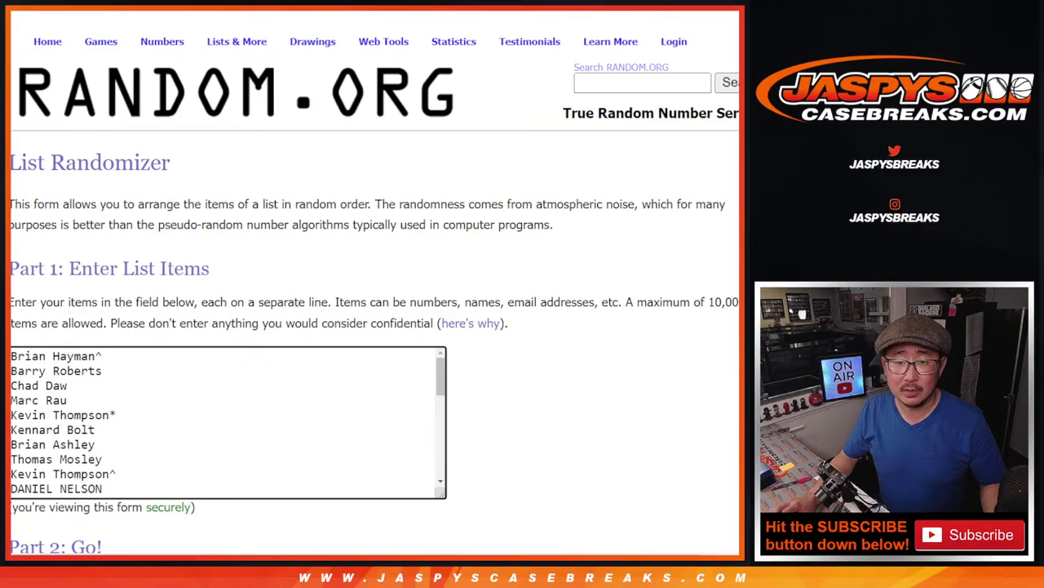
# Step: Roll two virtual dice, and check the number of FB Mixer spots given away in the product page title
pyautogui.hotkey('ctrl', 'shift', 'Tab')
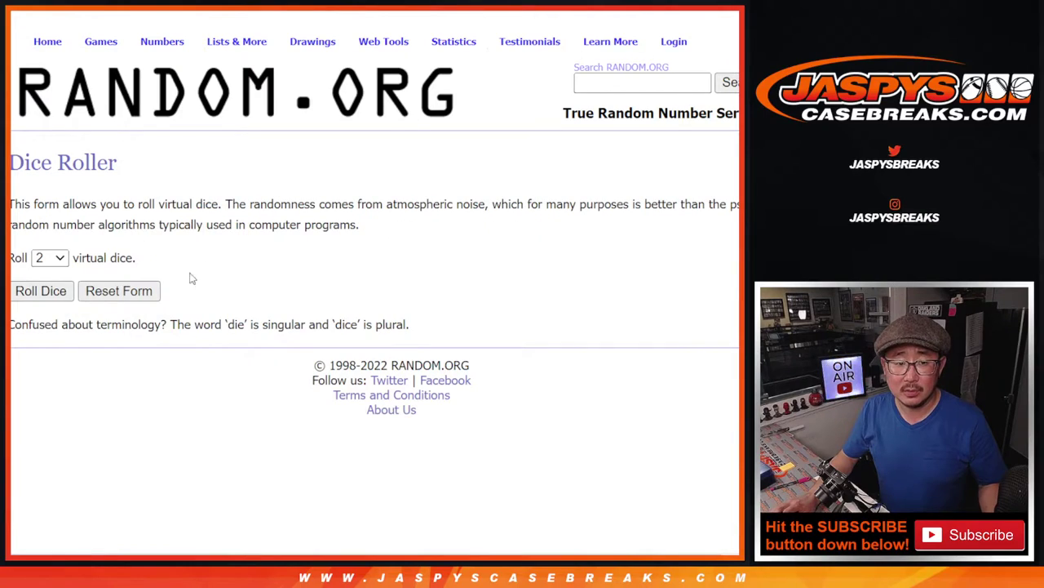
pyautogui.click(55, 299)
pyautogui.hotkey('ctrl', 'shift', 'Tab')
pyautogui.hotkey('ctrl', 'shift', 'Tab')
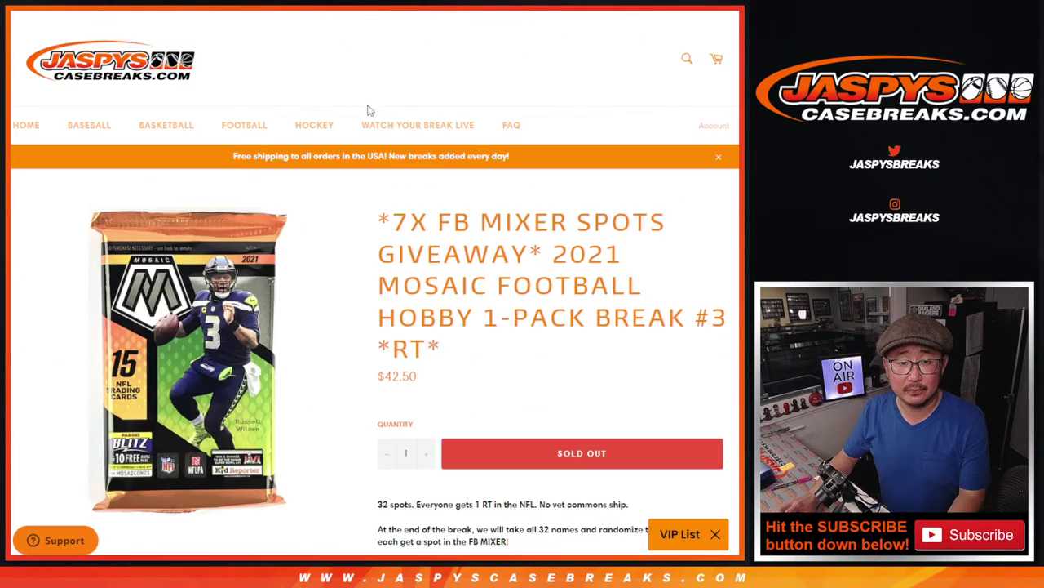
pyautogui.moveTo(389, 234); pyautogui.dragTo(480, 232)
pyautogui.hotkey('ctrl', 'Tab')
pyautogui.hotkey('ctrl', 'Tab')
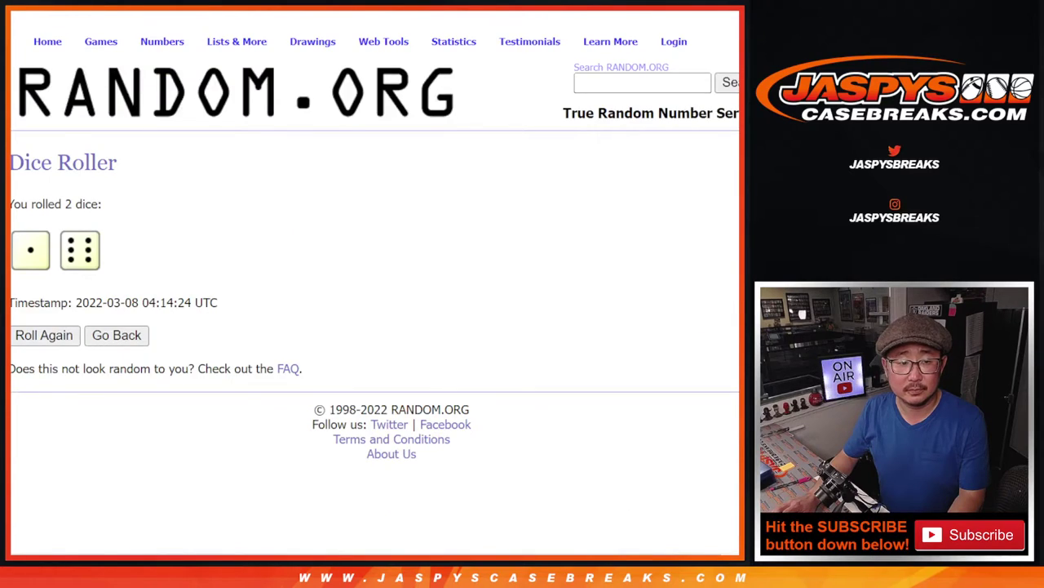
# Step: Randomize the pasted list of names in the List Randomizer seven times
pyautogui.hotkey('ctrl', 'Tab')
pyautogui.scroll(-3, 107, 450)
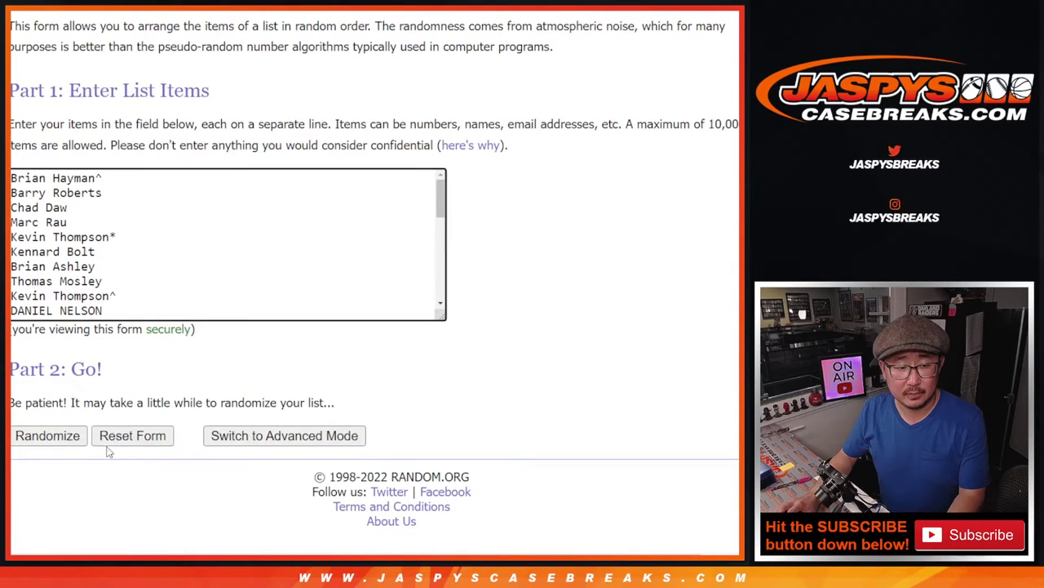
pyautogui.click(46, 436)
pyautogui.scroll(-5, 23, 439)
pyautogui.click(23, 439)
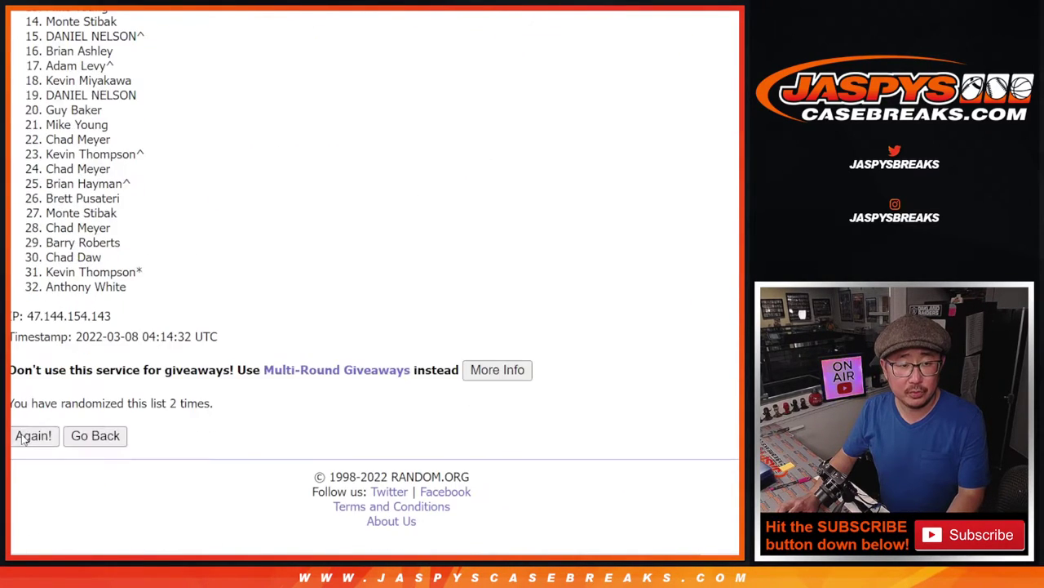
pyautogui.click(23, 439)
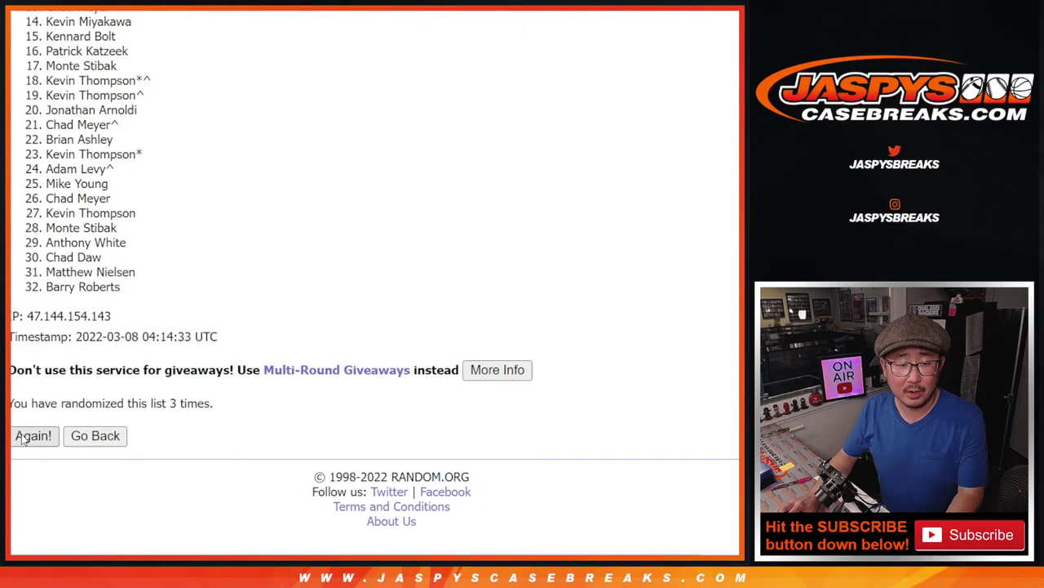
pyautogui.click(22, 439)
pyautogui.click(23, 439)
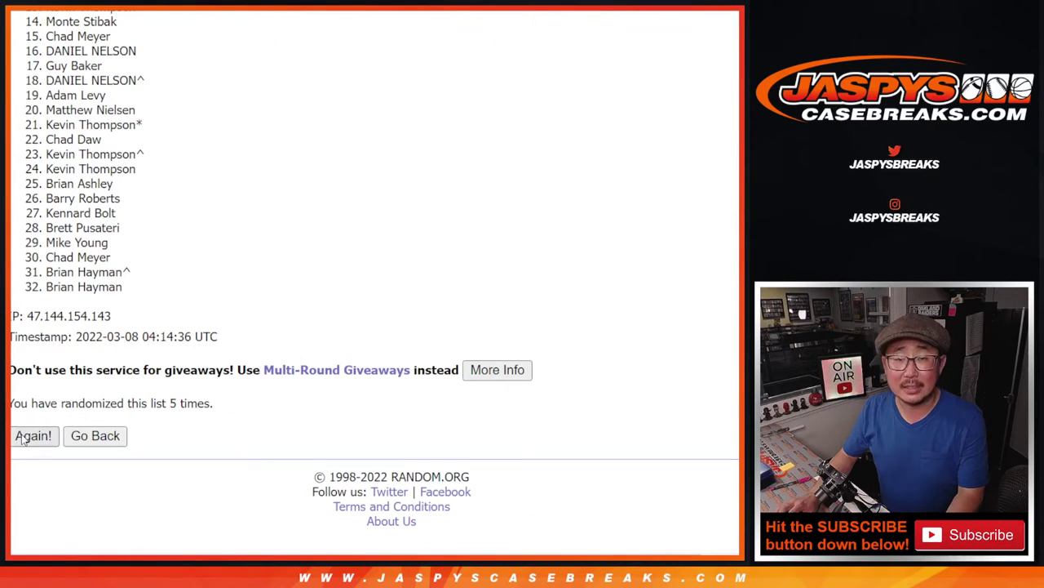
pyautogui.click(23, 439)
pyautogui.click(23, 439)
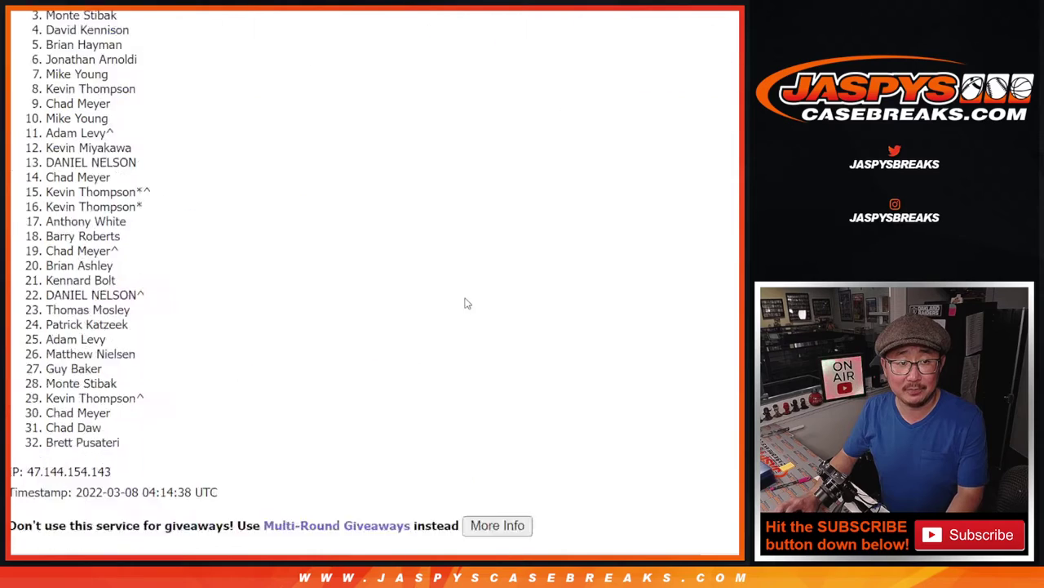
# Step: Review the randomized list from the last entry up to the first, and highlight the top seven names as the winners
pyautogui.scroll(2, 376, 278)
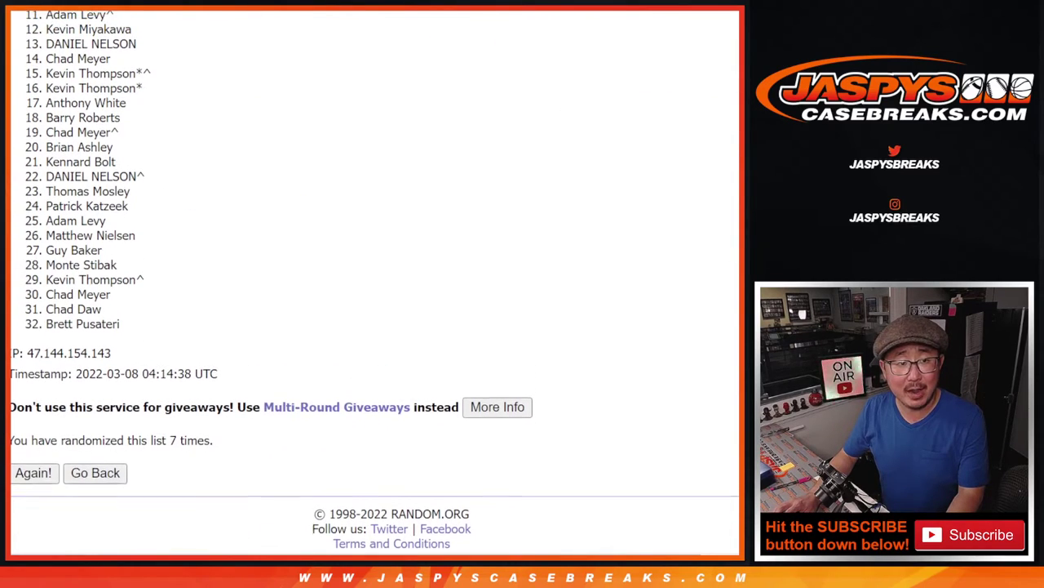
pyautogui.scroll(1, 734, 228)
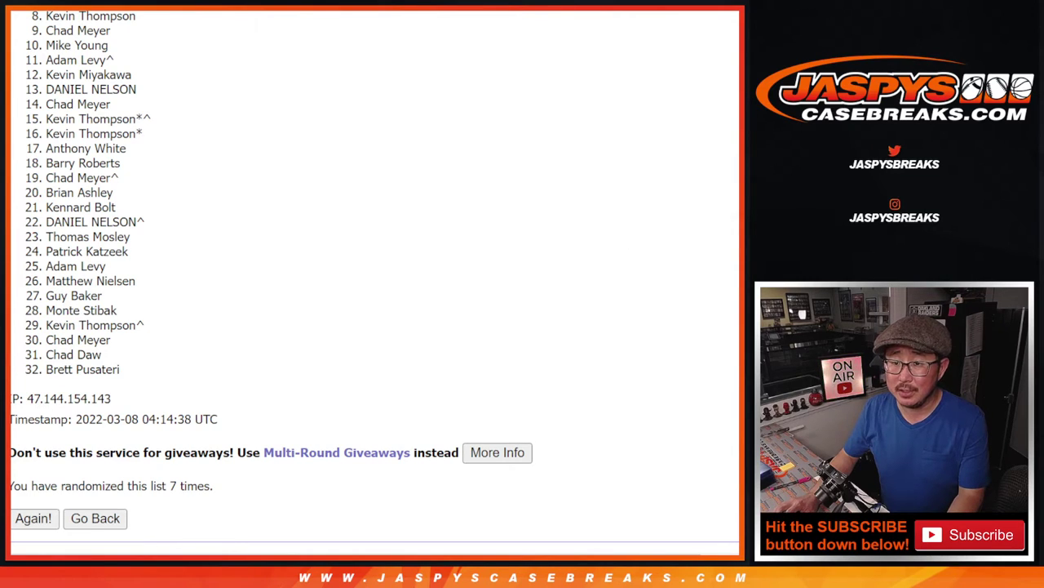
pyautogui.scroll(2, 375, 281)
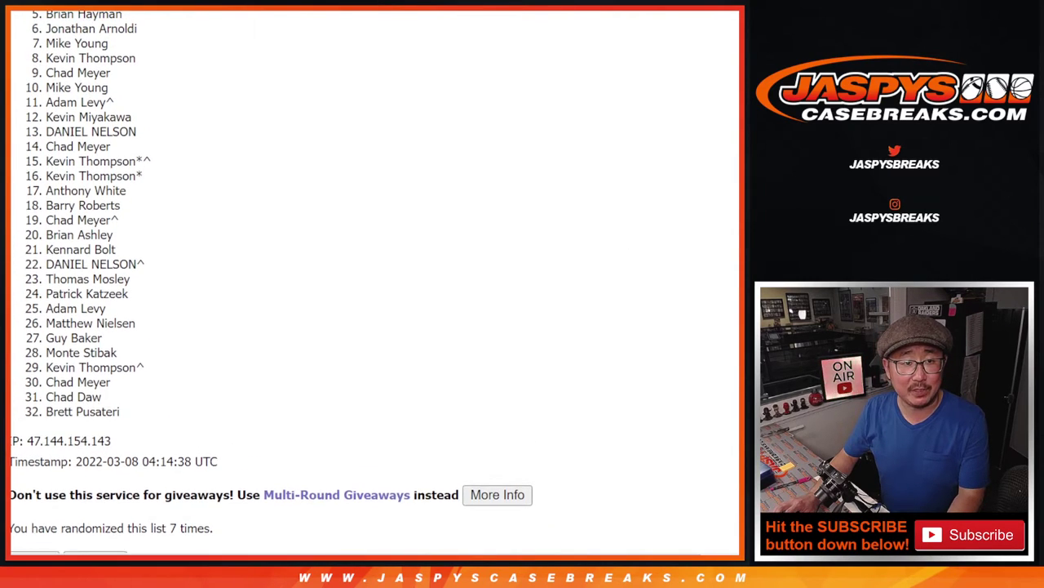
pyautogui.scroll(2, 375, 282)
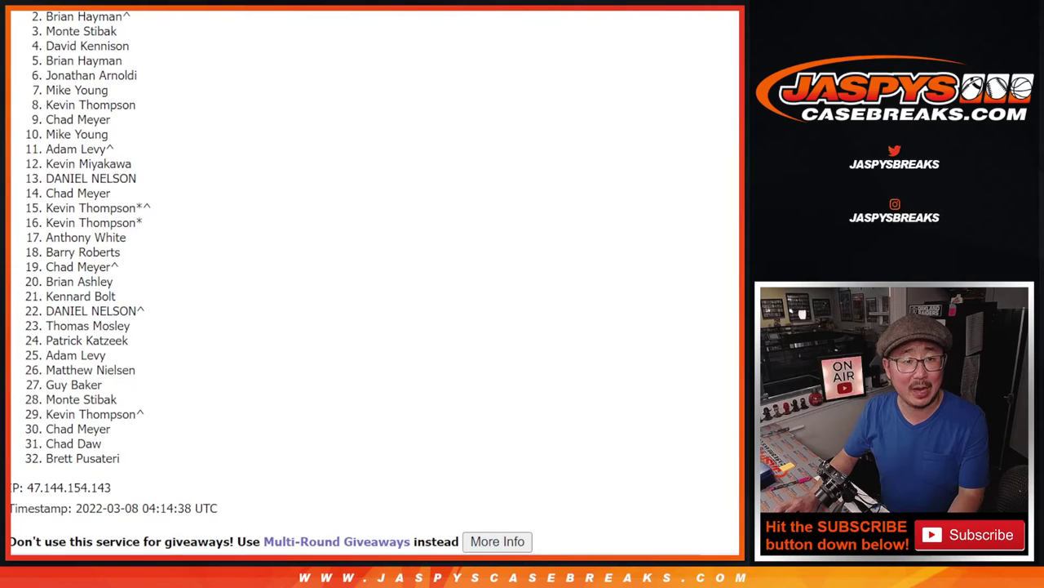
pyautogui.scroll(1, 374, 282)
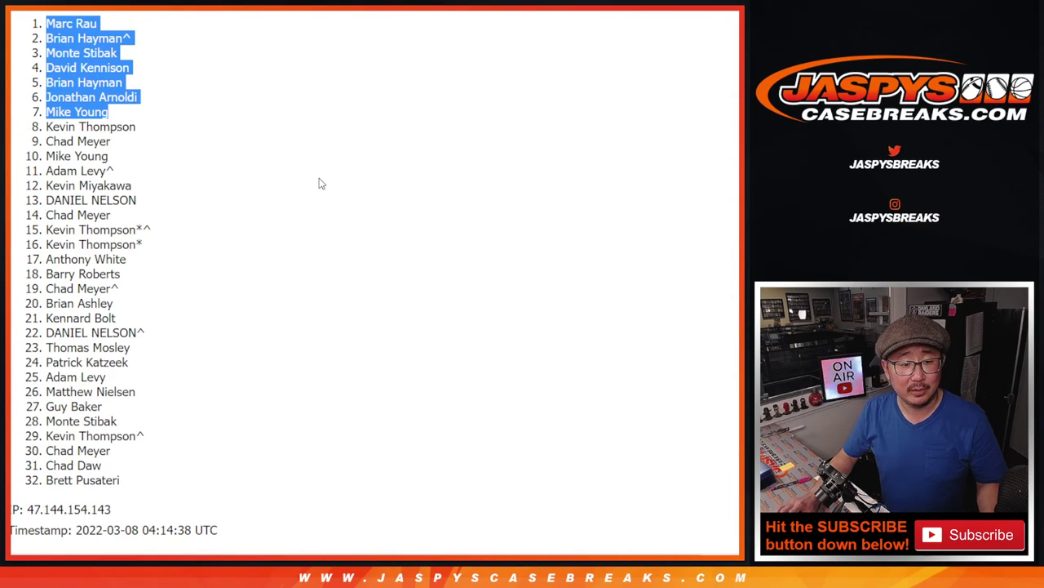
pyautogui.scroll(-1, 321, 181)
pyautogui.scroll(1, 320, 181)
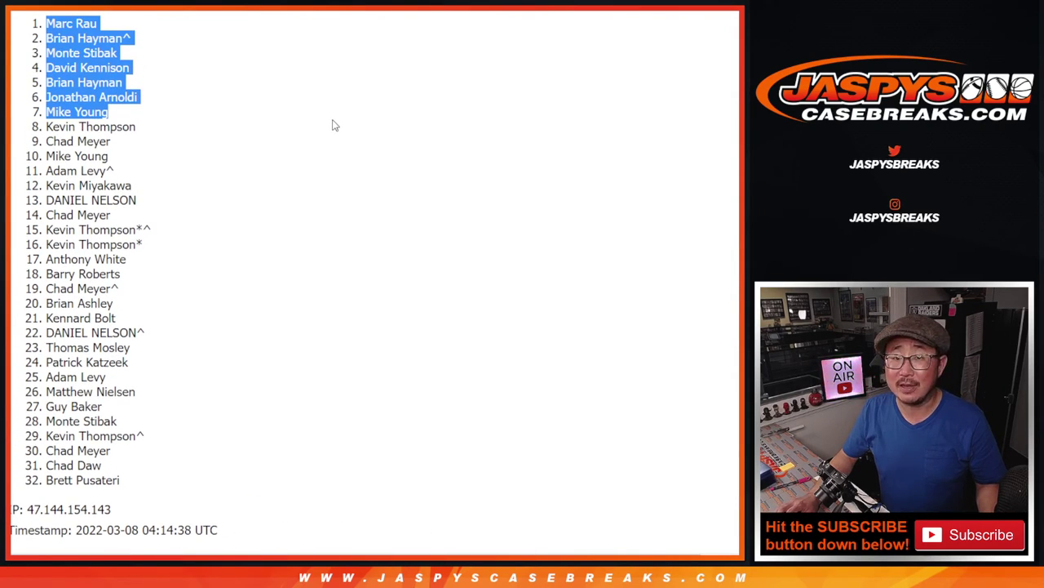